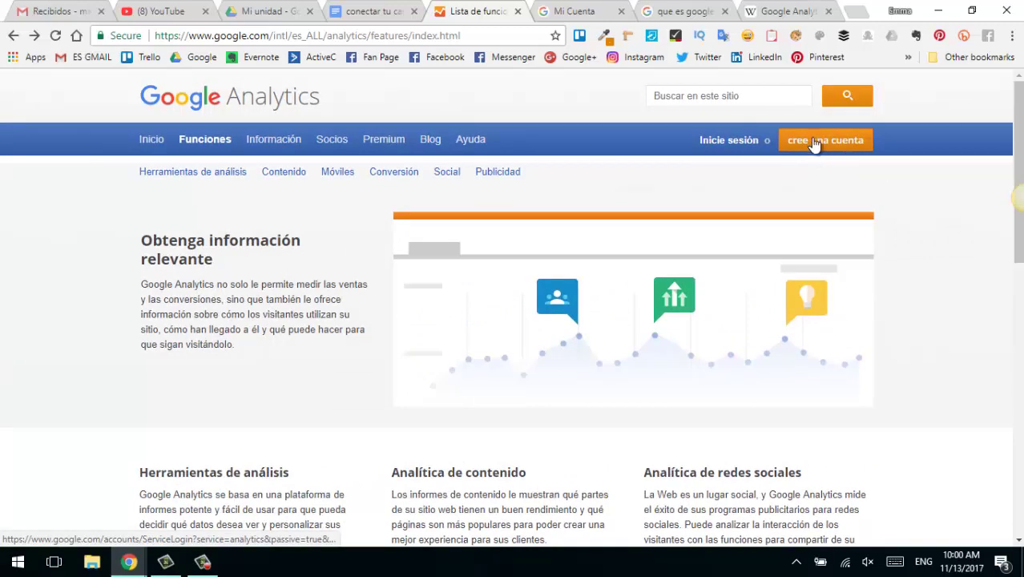
Start registering a new Google Analytics account and look over the new-account form for tracking a website.
left_click(807, 150)
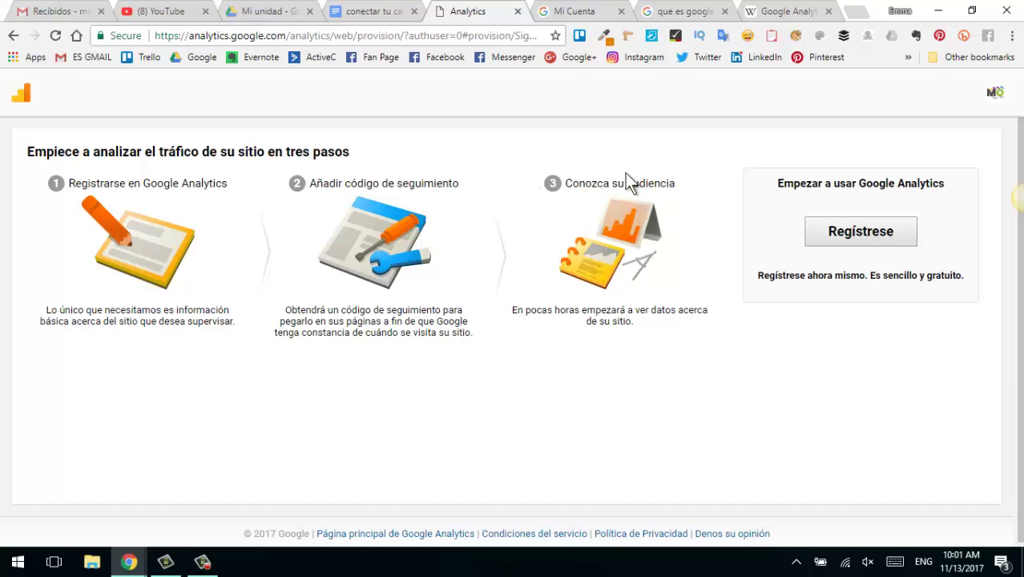
left_click(855, 237)
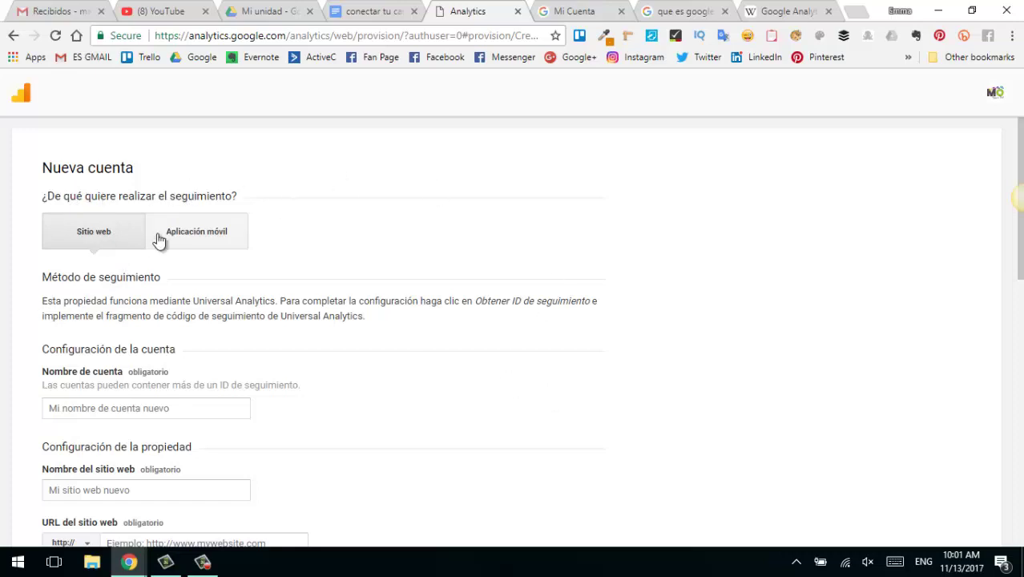
scroll(120, 216, "down", 2)
scroll(128, 220, "up", 2)
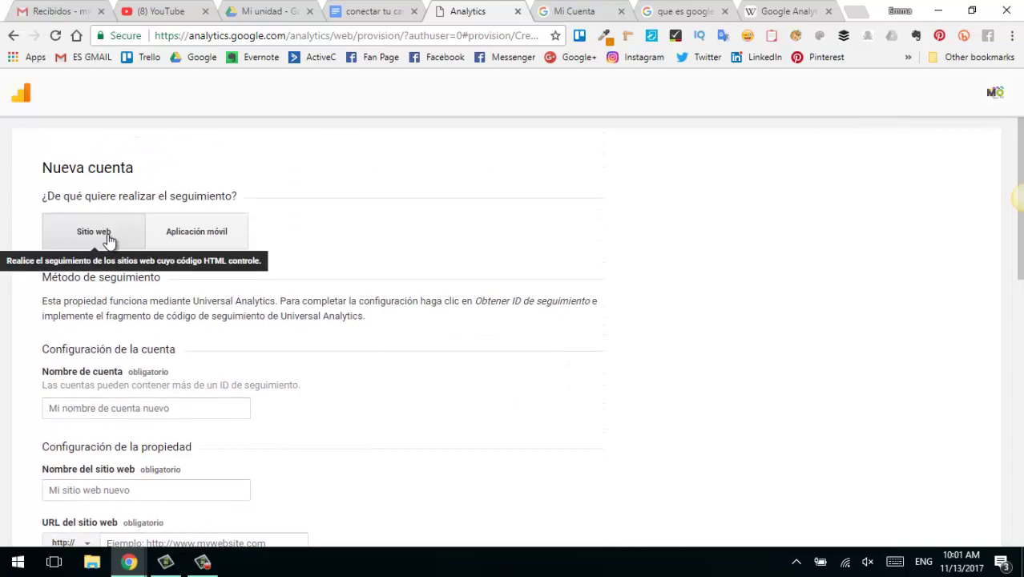
scroll(232, 389, "down", 1)
scroll(230, 383, "down", 5)
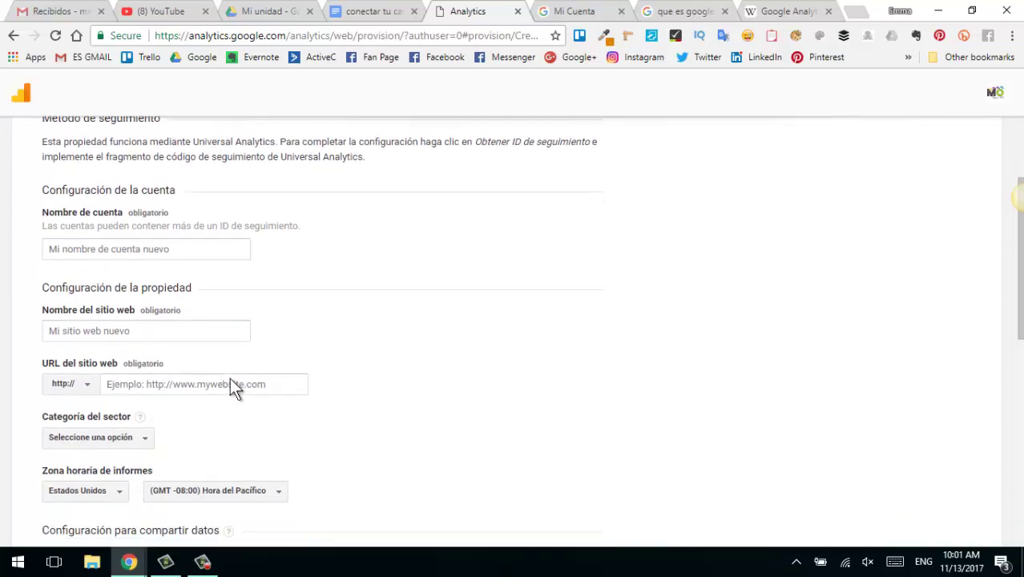
scroll(237, 374, "down", 4)
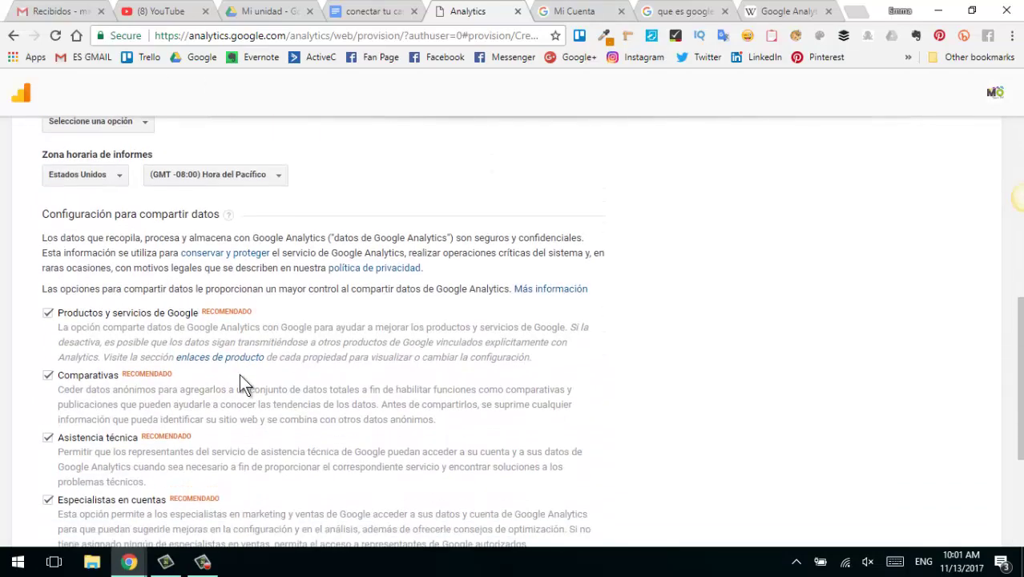
scroll(239, 374, "up", 2)
scroll(239, 374, "up", 4)
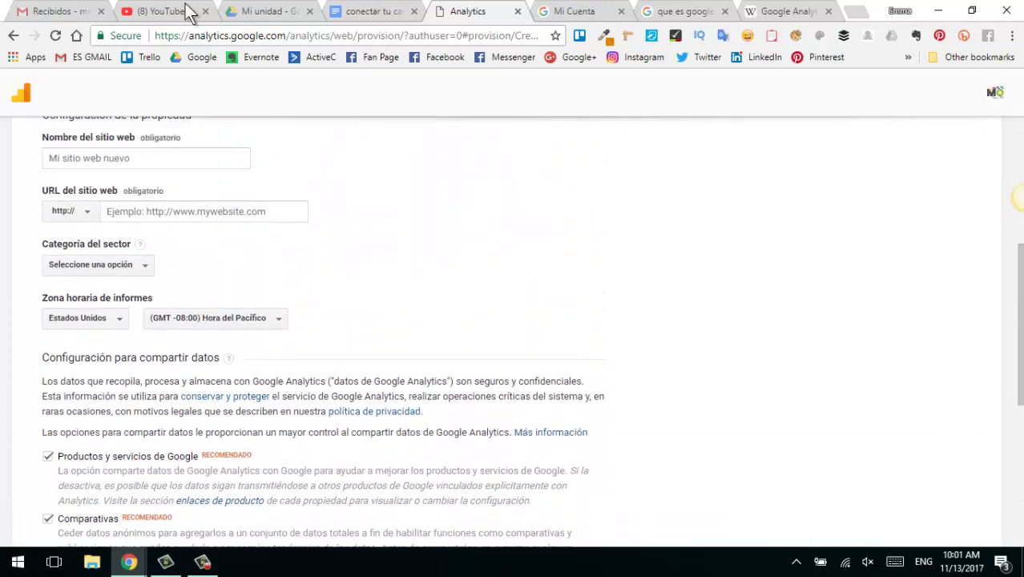
Switch to YouTube and open the signed-in account's own channel page.
left_click(184, 11)
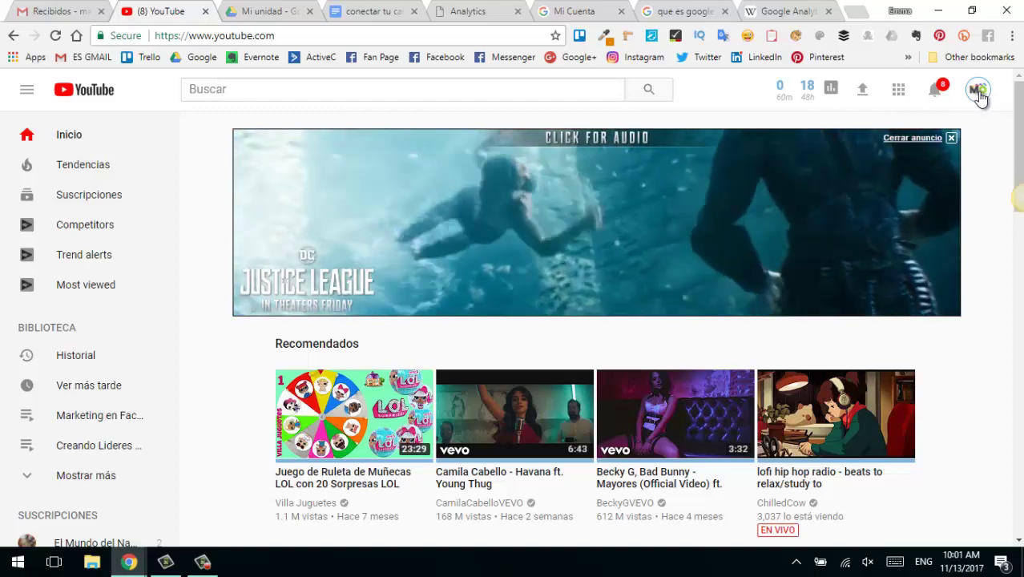
left_click(29, 90)
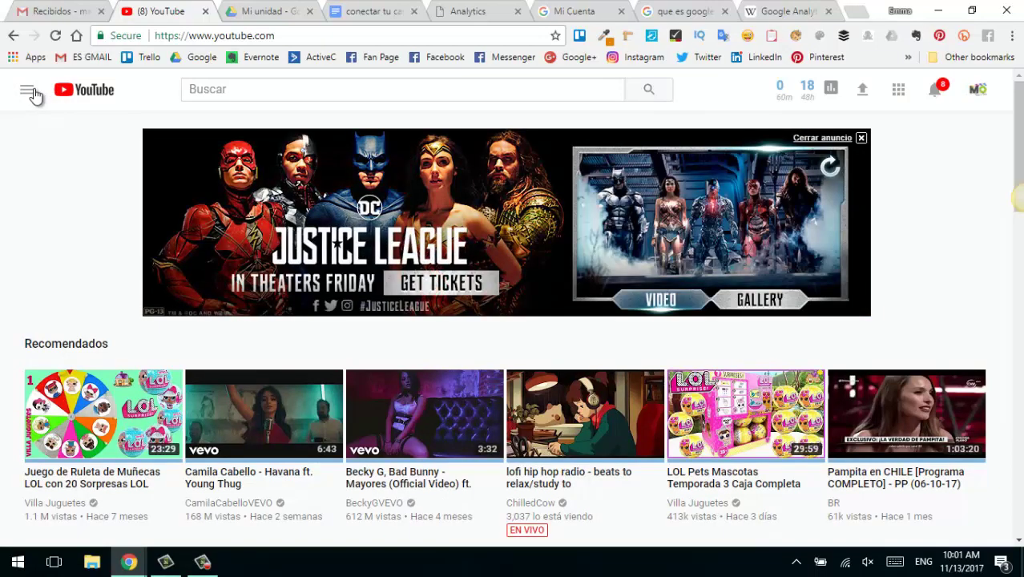
left_click(25, 92)
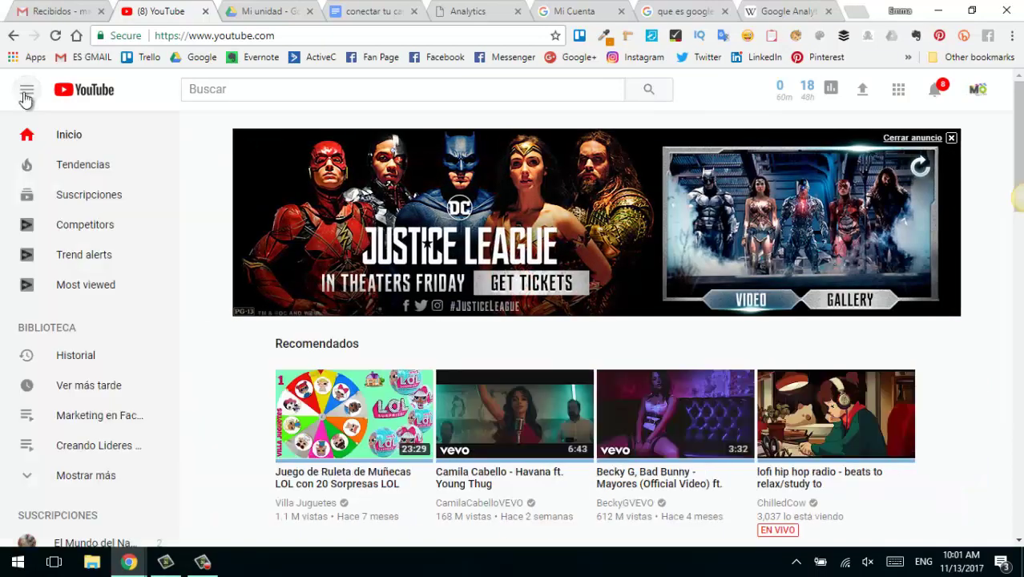
left_click(978, 90)
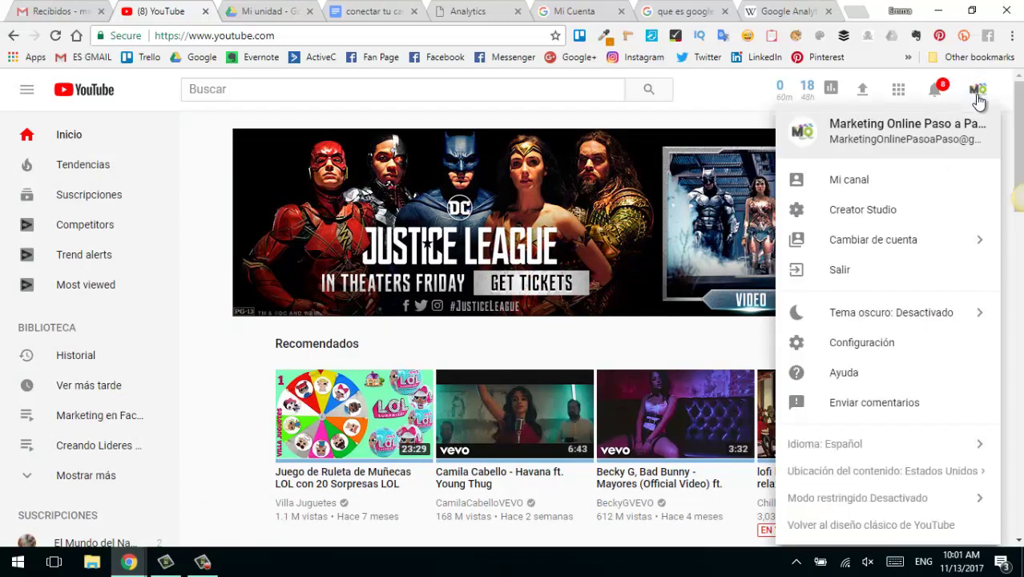
left_click(853, 181)
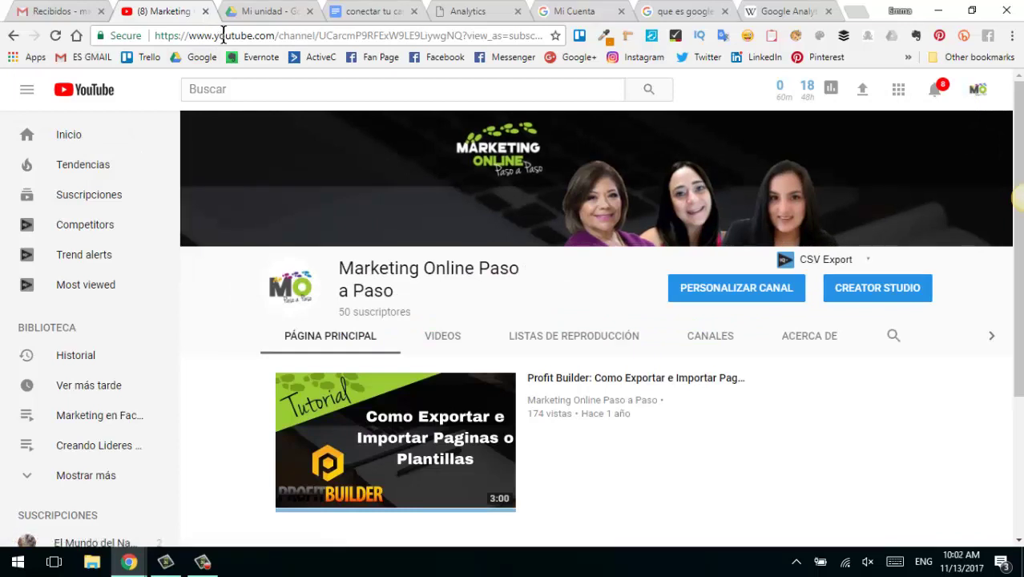
Copy the channel URL up to the channel ID, without its query string, and return to the Analytics account form.
left_click(224, 35)
left_click_drag(463, 36, 116, 12)
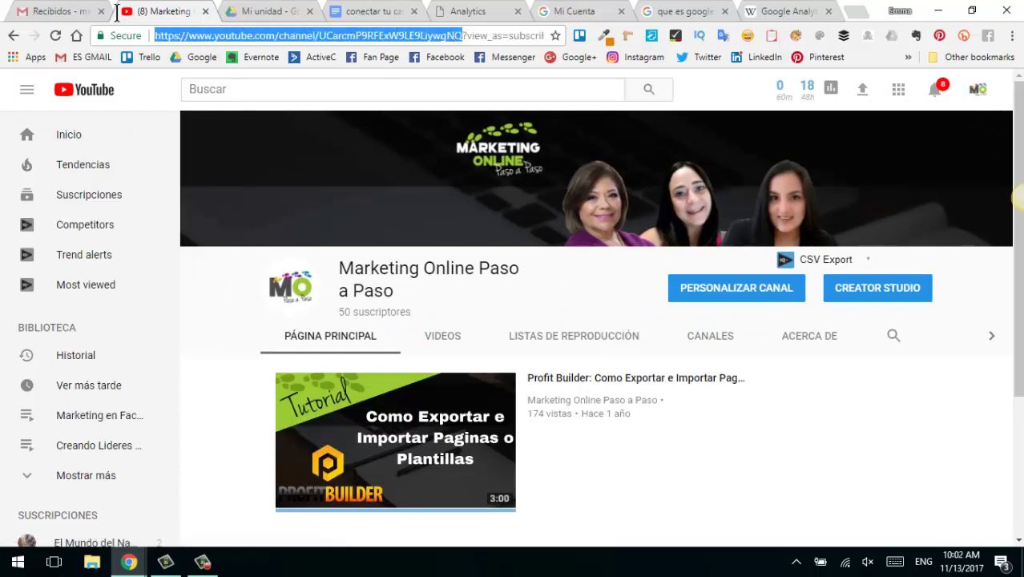
right_click(277, 36)
left_click(317, 91)
left_click(477, 12)
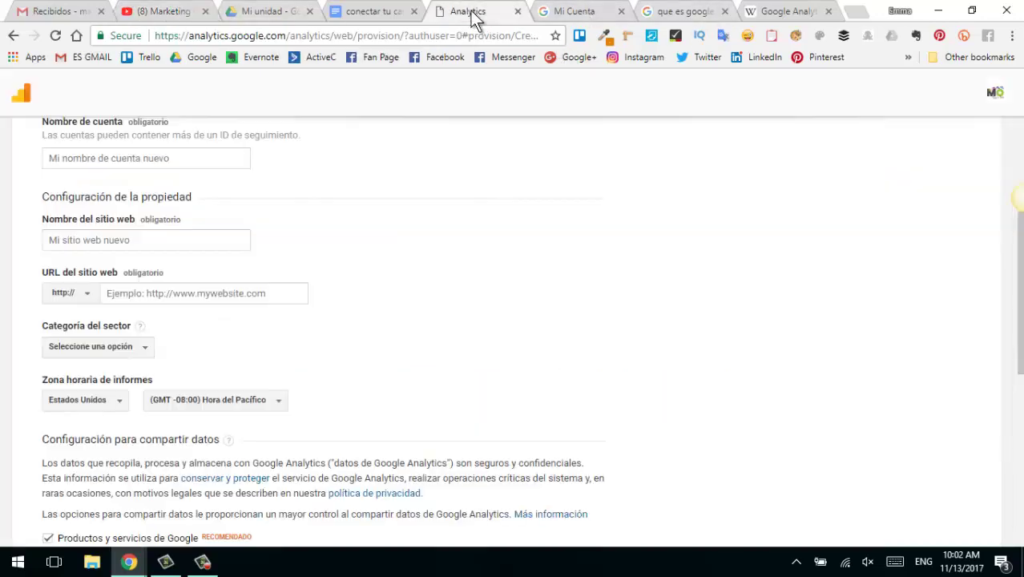
scroll(101, 265, "up", 2)
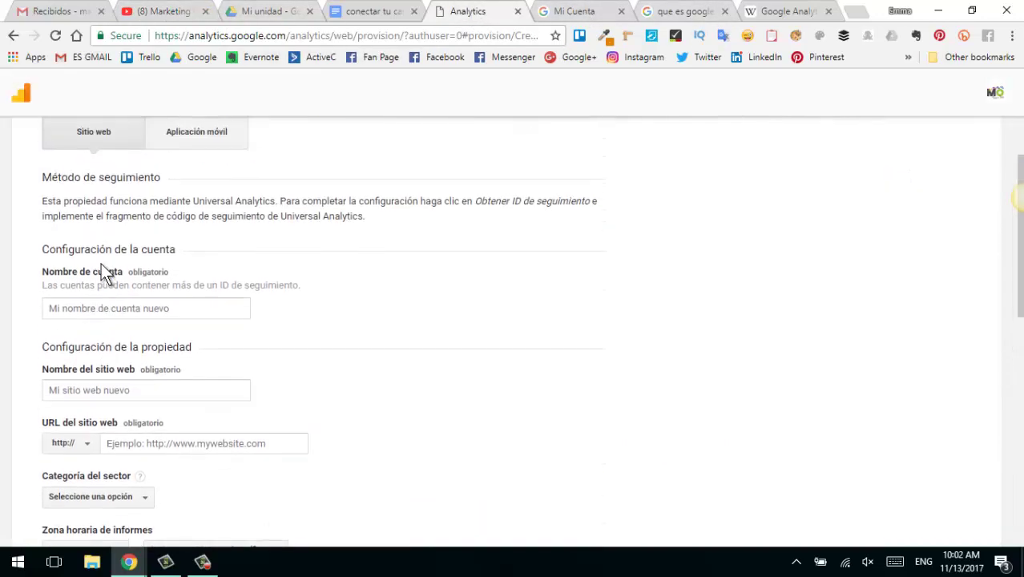
Enter "Canal de YouTube" as the name of the new Analytics account.
left_click(94, 307)
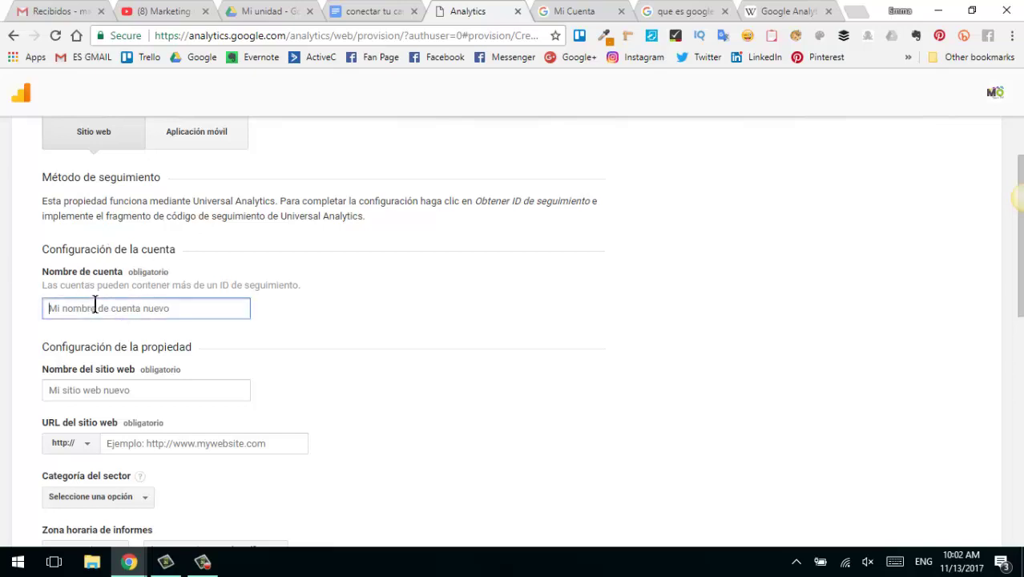
type("Canal de Youtbe")
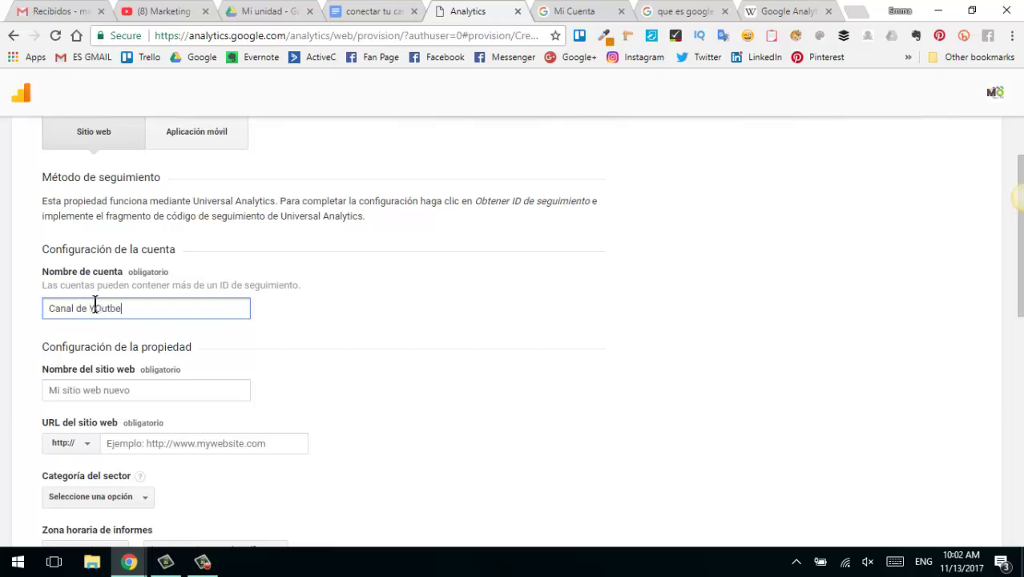
left_click(100, 308)
key("BackSpace")
type("o")
key("BackSpace")
type("o")
type("Tu")
type("u")
Enter "YOUTUBE" as the website name in the property settings.
scroll(246, 385, "down", 1)
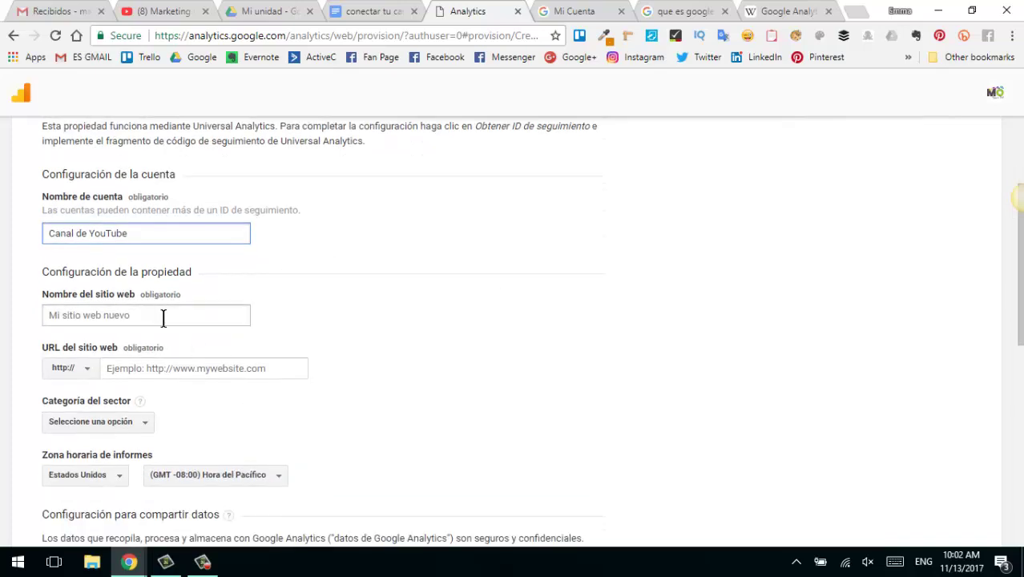
left_click(76, 318)
left_click_drag(157, 238, 44, 221)
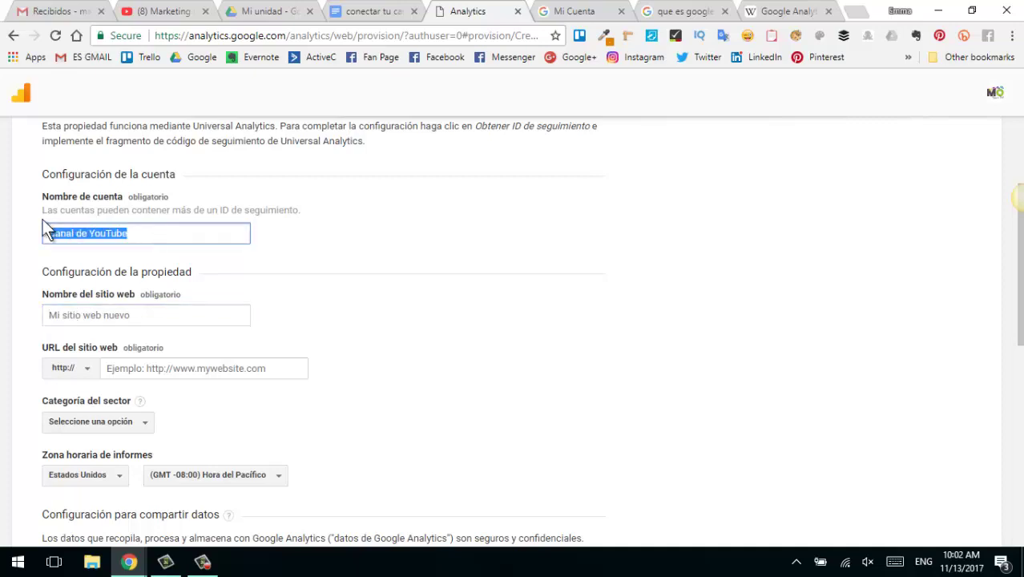
left_click_drag(160, 236, 118, 315)
left_click(118, 315)
type("YOUTBE")
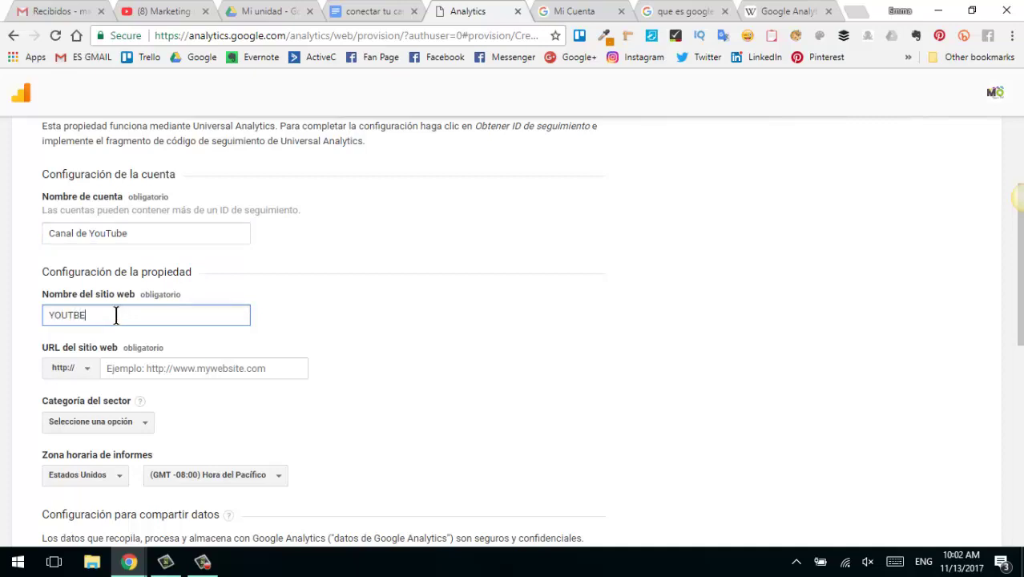
left_click(73, 314)
type("U")
Replace the account name with "Mo Paso a Paso".
left_click_drag(150, 241, 4, 216)
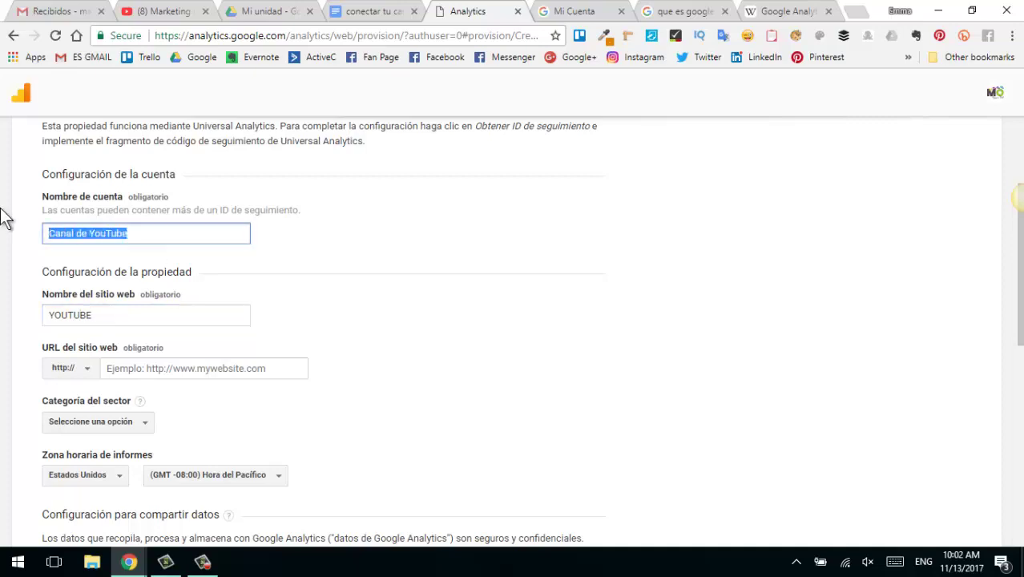
type("Mo P")
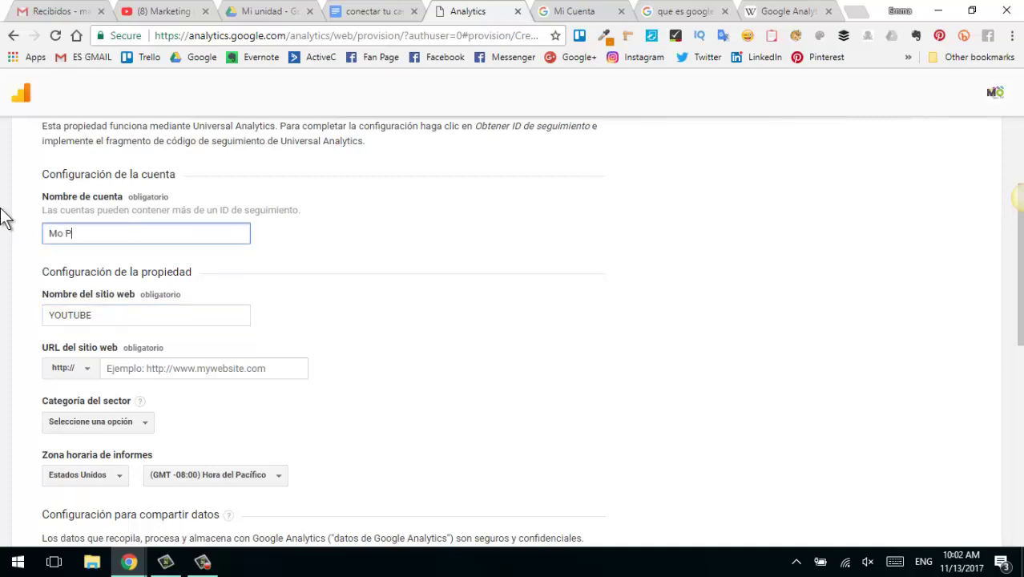
type("aso a Paso")
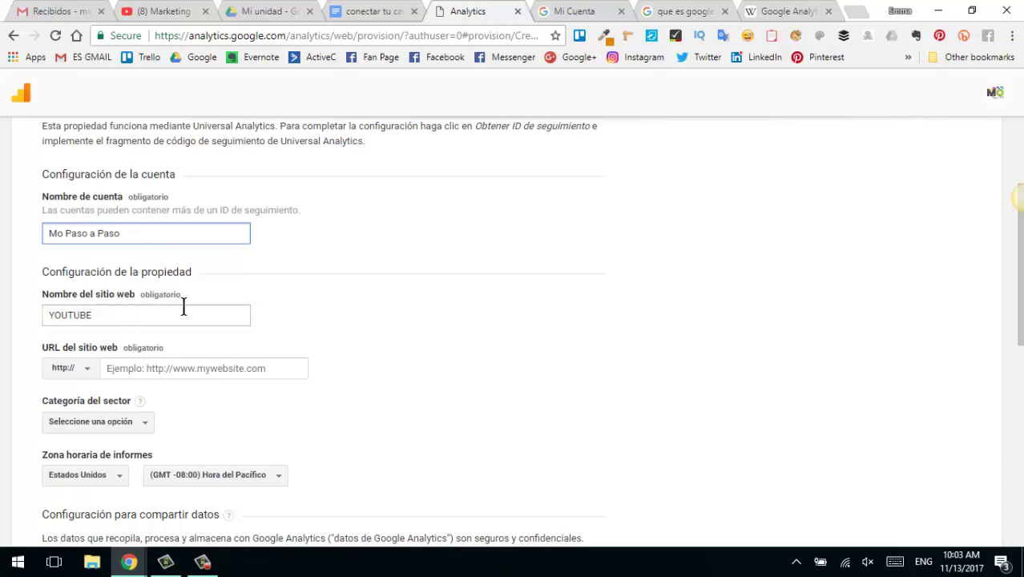
Copy the selected channel URL from the YouTube page again and paste it as the property's website URL.
scroll(152, 325, "down", 1)
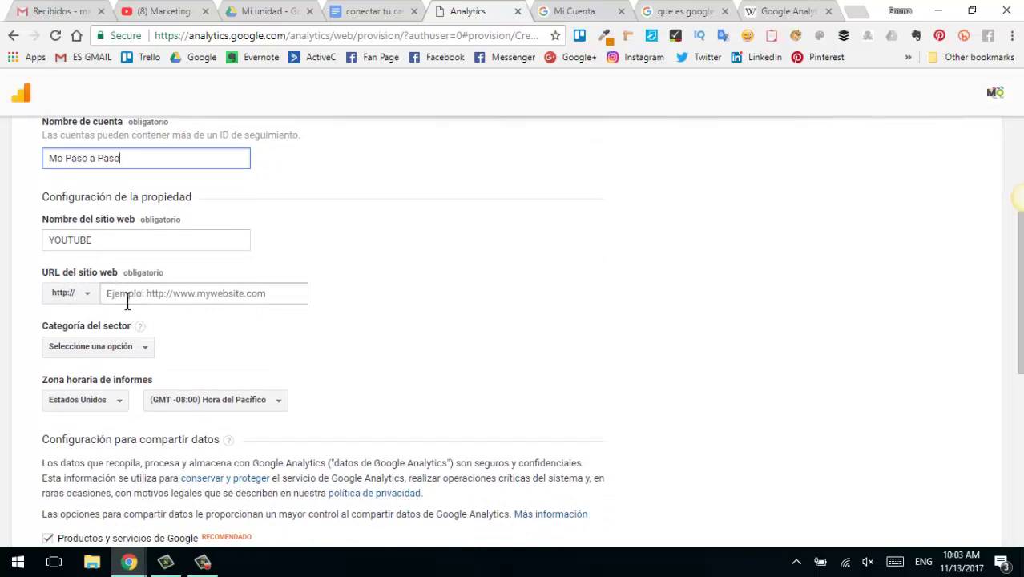
left_click(168, 12)
right_click(243, 40)
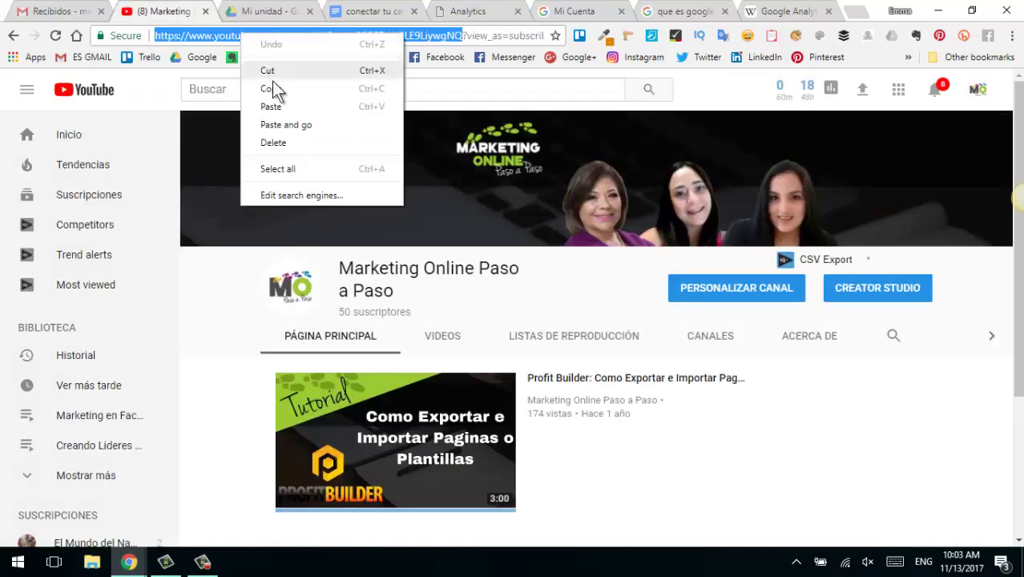
left_click(271, 86)
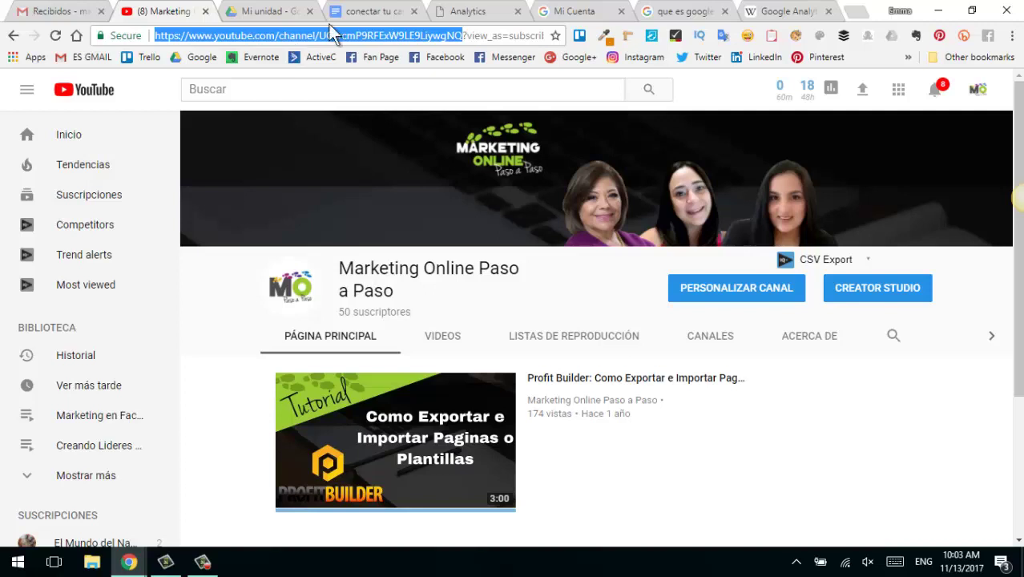
left_click(484, 15)
left_click(128, 293)
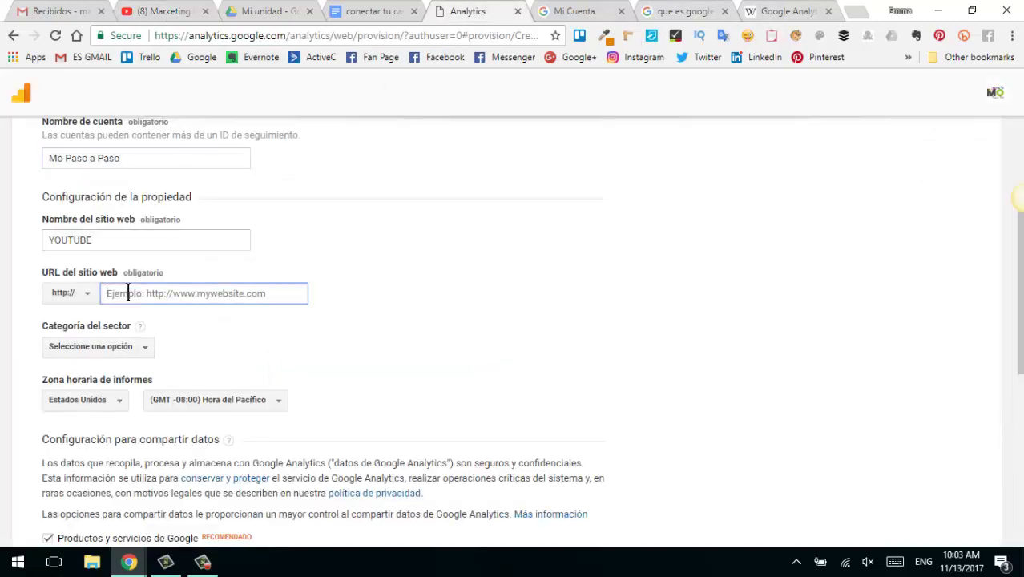
right_click(128, 294)
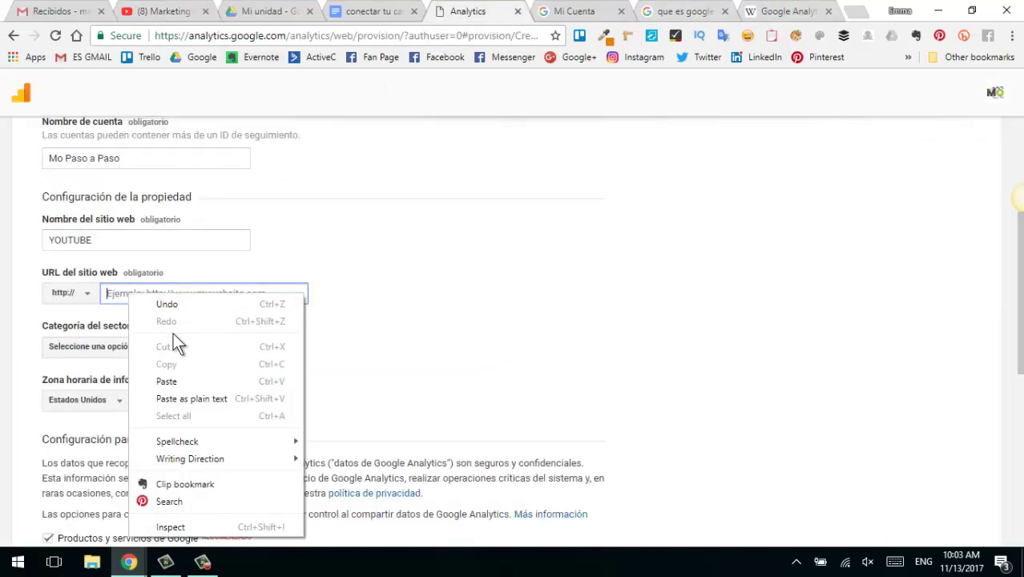
left_click(119, 293)
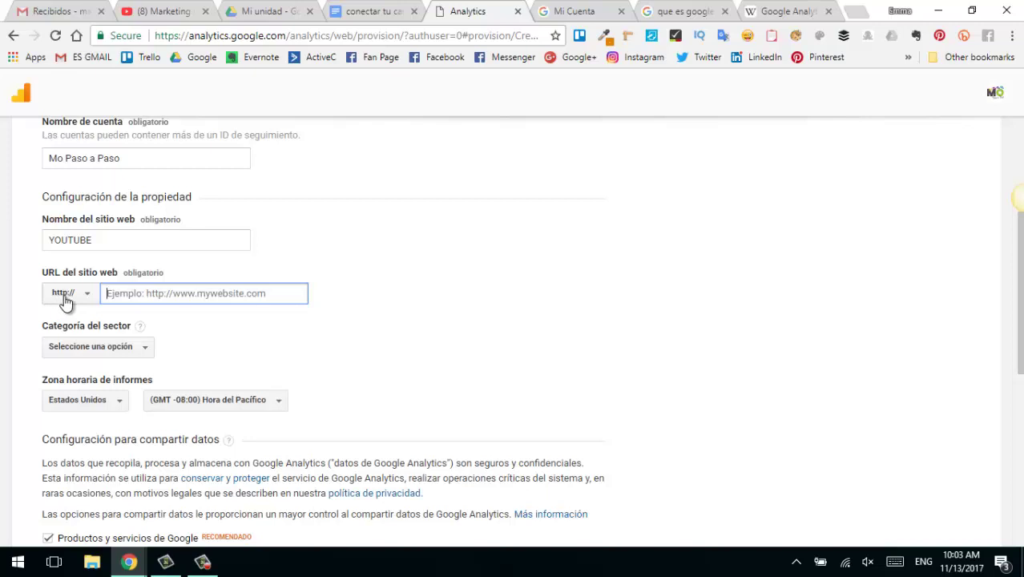
right_click(140, 294)
left_click(199, 377)
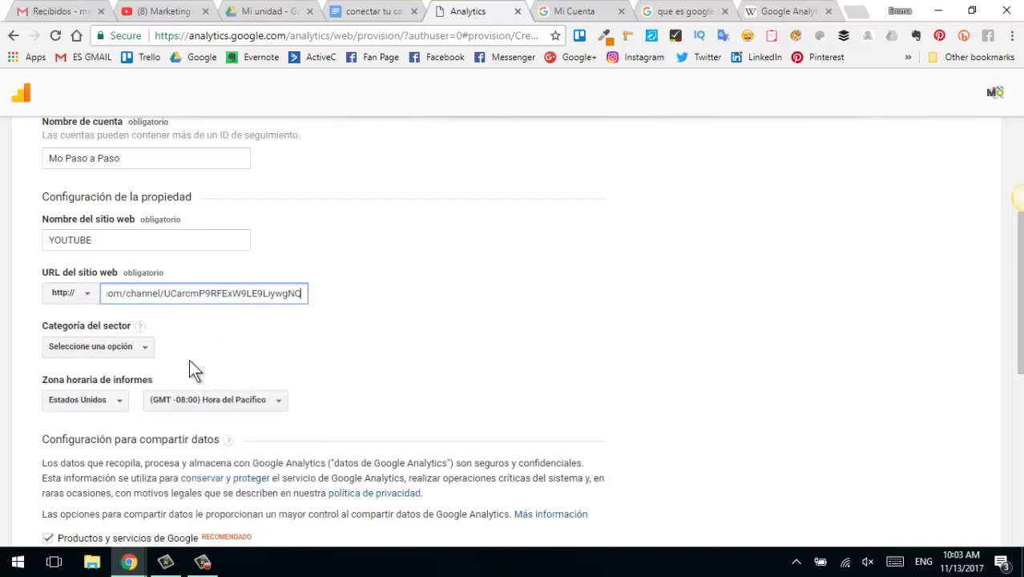
key("Left")
key("Left")
key("Left")
key("Left")
key("Left")
key("Left")
key("Left")
key("Left")
key("Left")
key("Left")
key("Left")
key("Left")
key("Left")
key("Left")
key("Left")
key("Left")
key("Left")
key("Left")
key("Left")
key("Left")
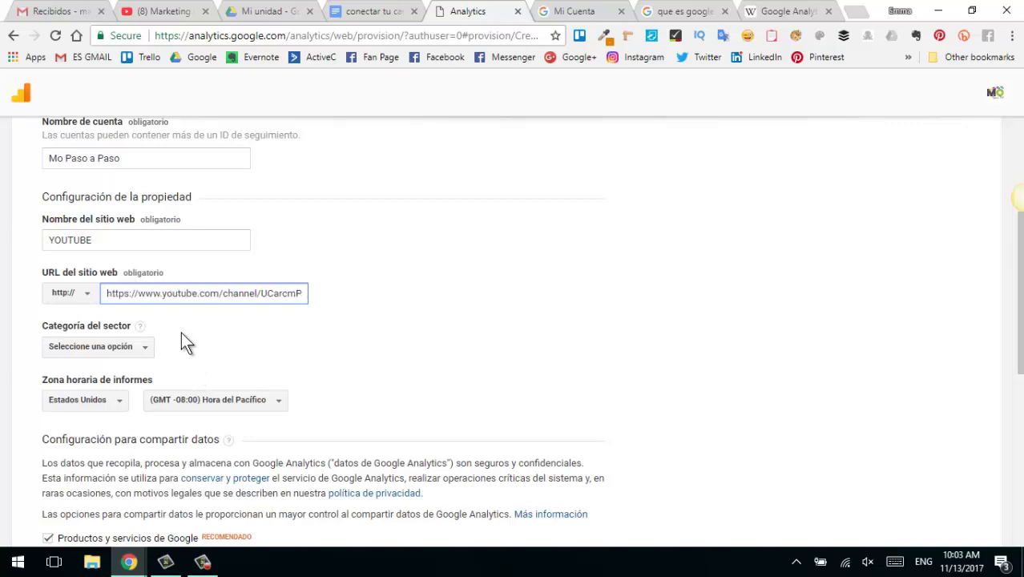
key("Right")
key("Right")
key("Right")
key("Right")
key("Right")
key("Right")
key("Right")
key("Right")
key("BackSpace")
key("BackSpace")
key("BackSpace")
key("BackSpace")
key("BackSpace")
key("BackSpace")
key("BackSpace")
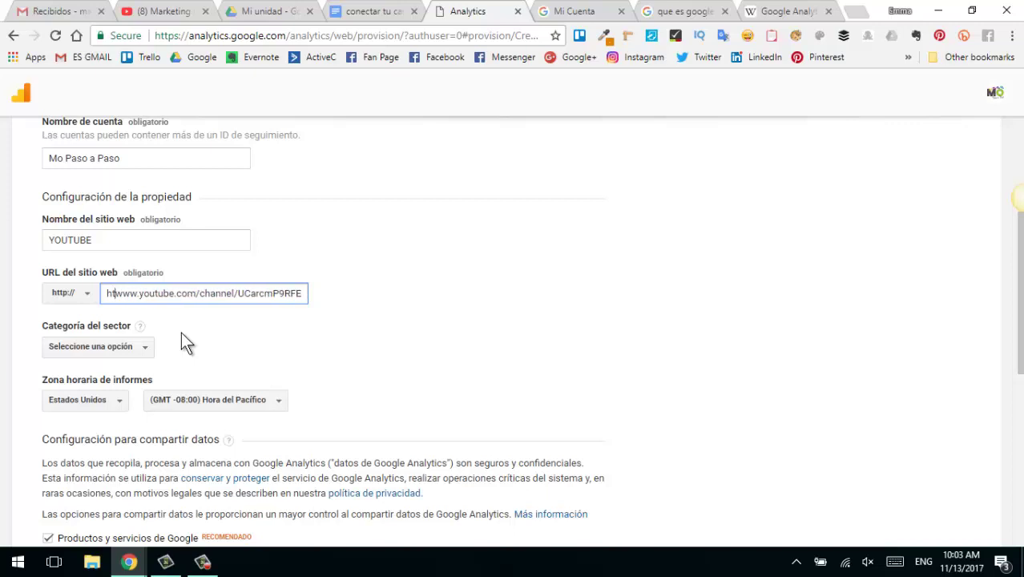
left_click(183, 11)
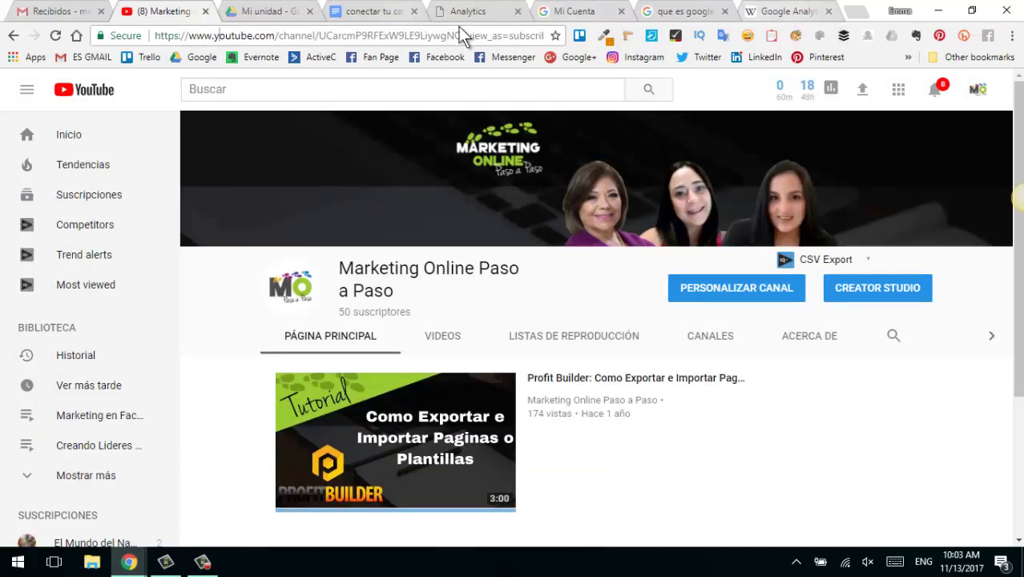
left_click(481, 11)
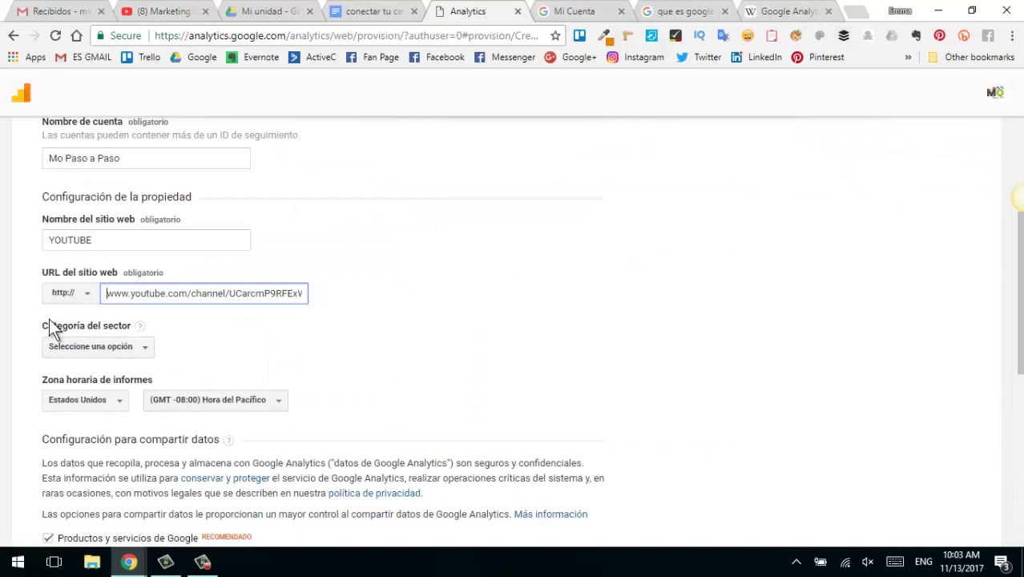
Set the property's industry category to "Comunidades online".
left_click(145, 352)
scroll(148, 423, "down", 1)
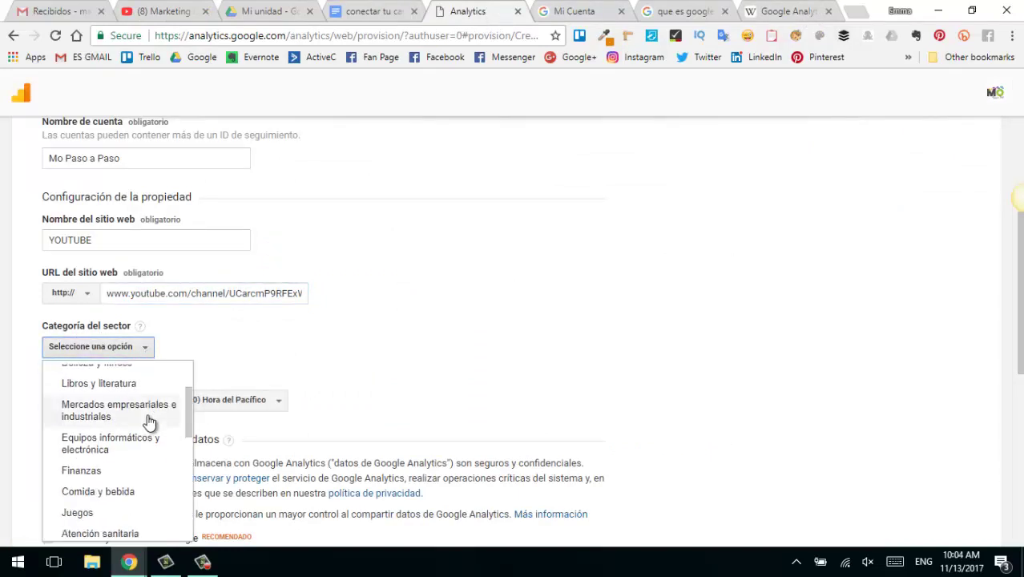
scroll(129, 441, "down", 1)
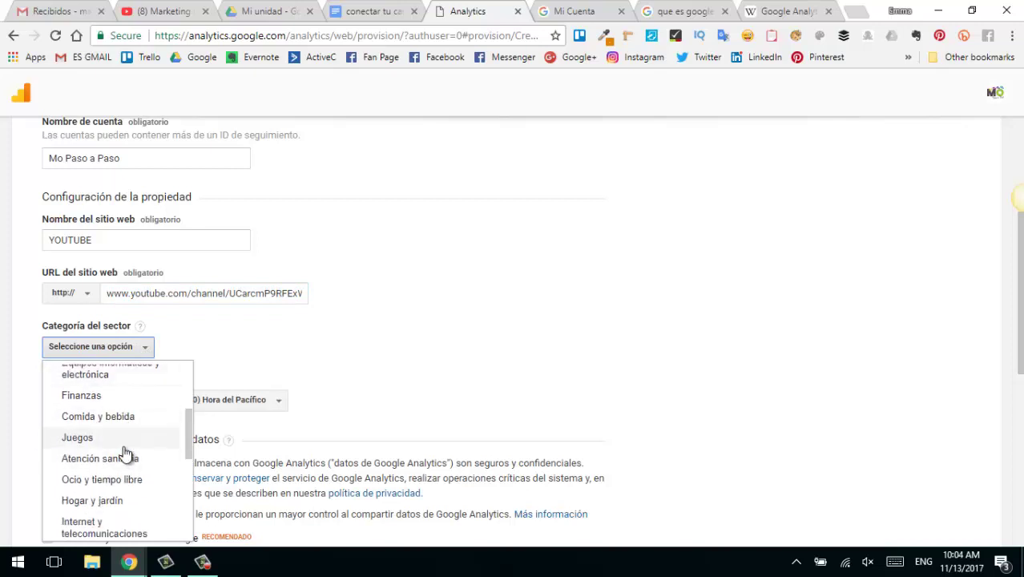
scroll(128, 456, "down", 2)
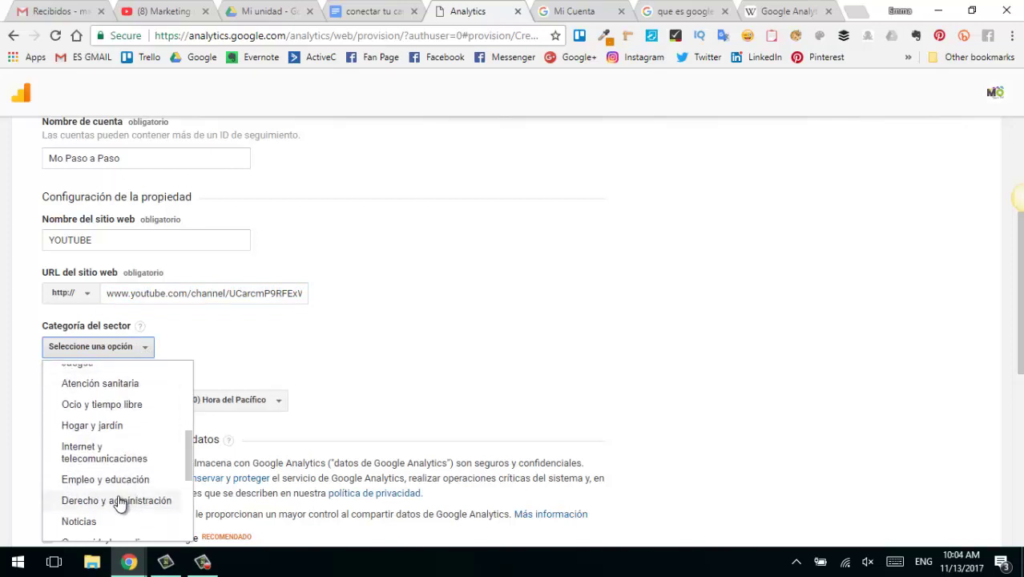
scroll(128, 509, "down", 1)
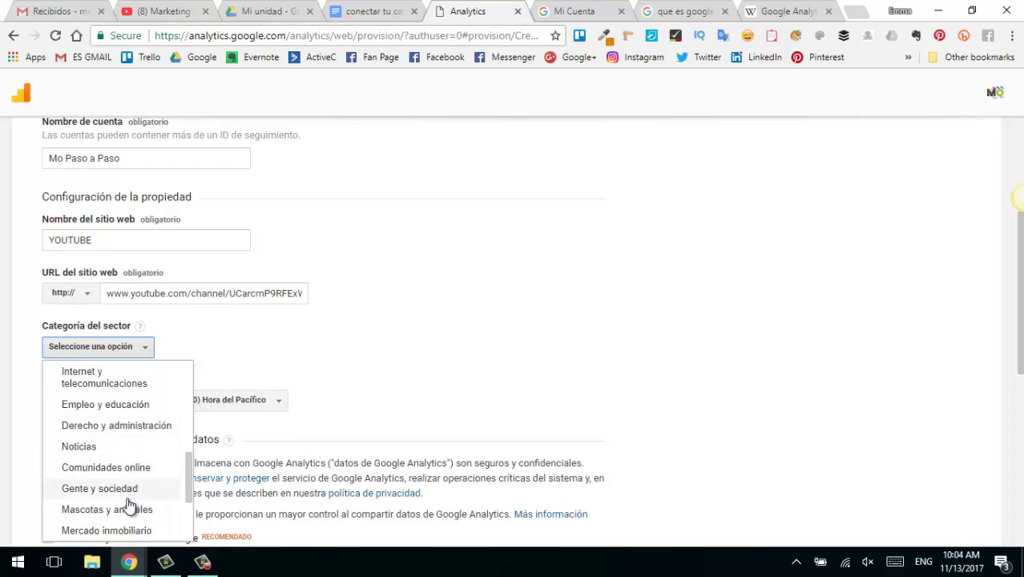
left_click(119, 467)
Set the reporting time zone to "(GMT -05:00) Hora del este" for Estados Unidos.
scroll(364, 377, "down", 2)
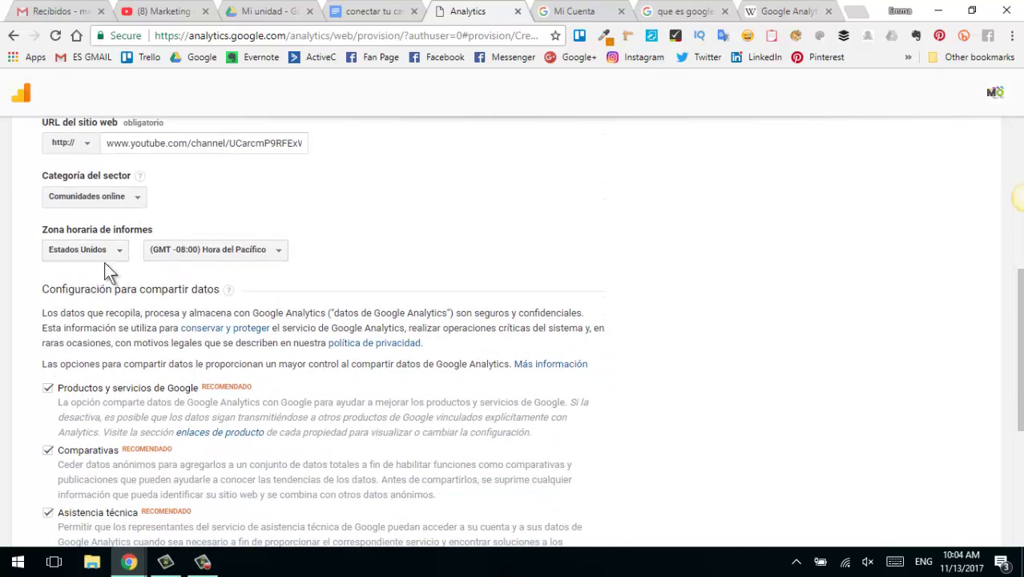
left_click(261, 258)
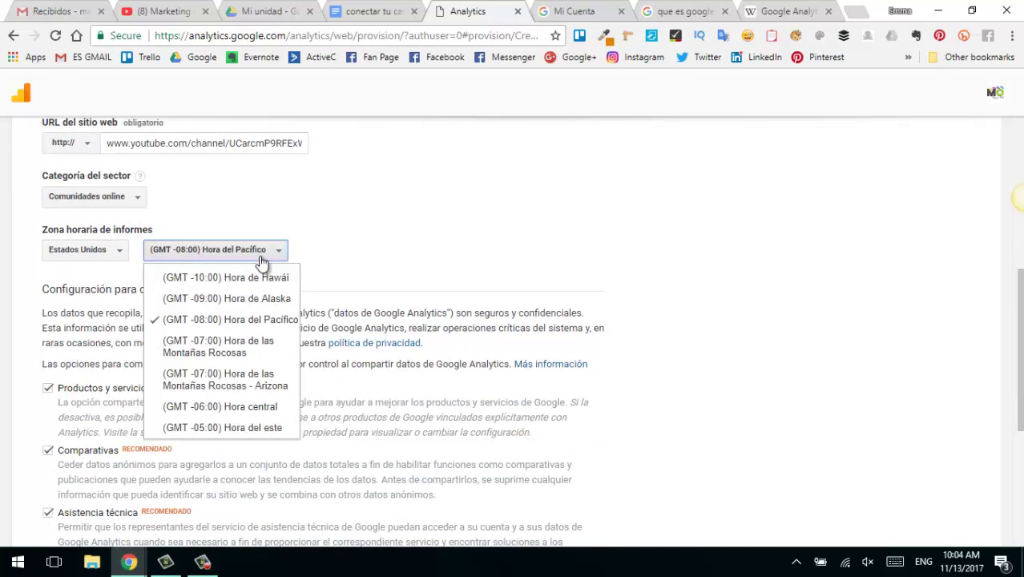
left_click(256, 427)
Request the tracking ID, keeping the recommended data-sharing options, and accept the Google Analytics terms of service for Estados Unidos.
scroll(367, 242, "down", 1)
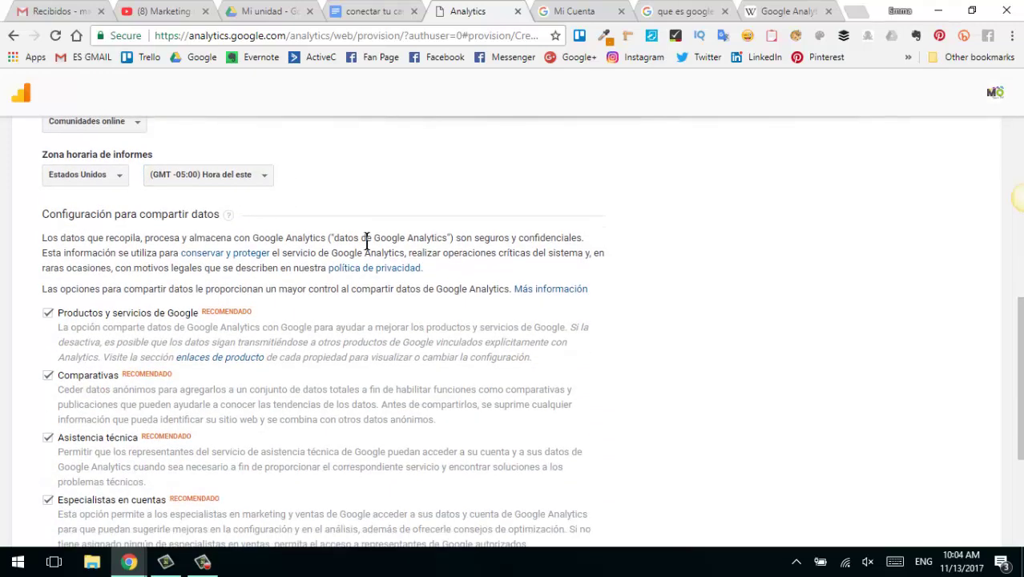
scroll(369, 280, "down", 3)
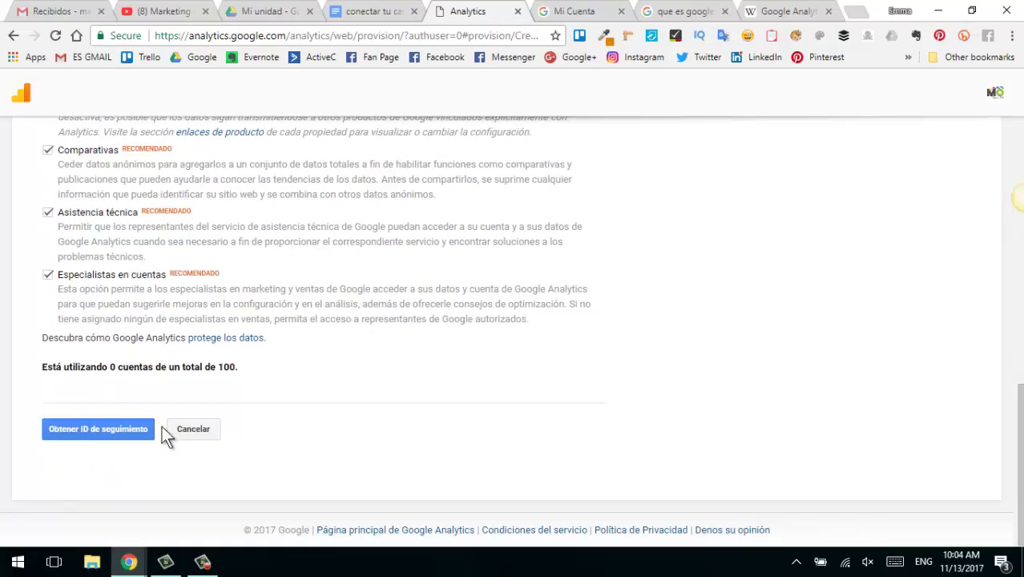
left_click(95, 435)
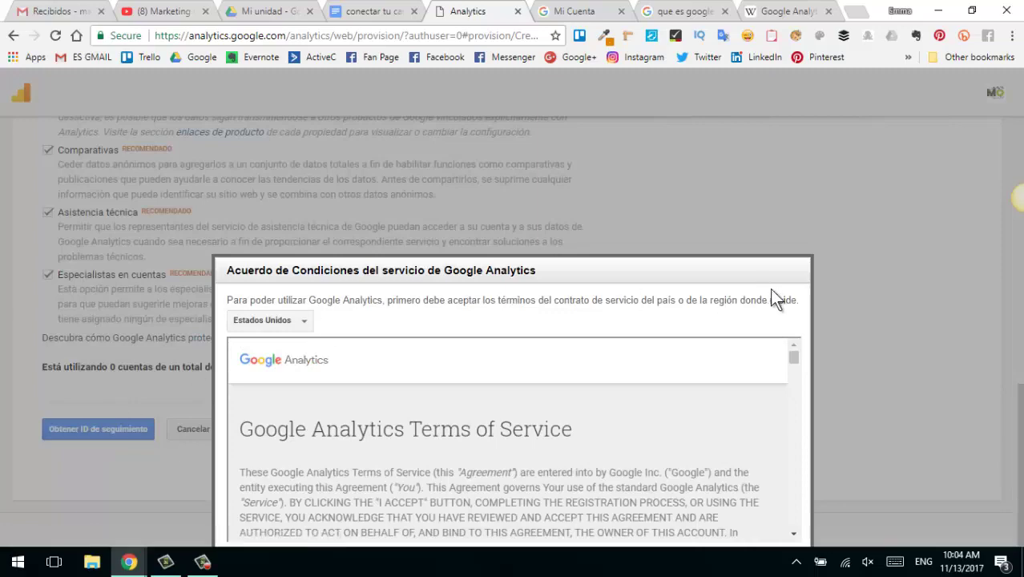
left_click_drag(789, 357, 798, 475)
left_click_drag(622, 259, 633, 101)
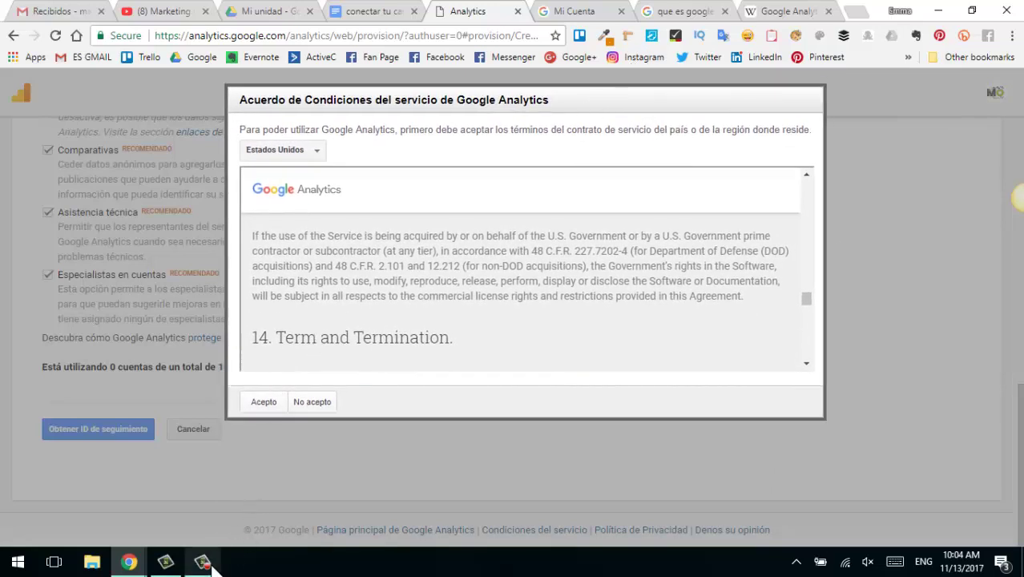
mouse_move(211, 566)
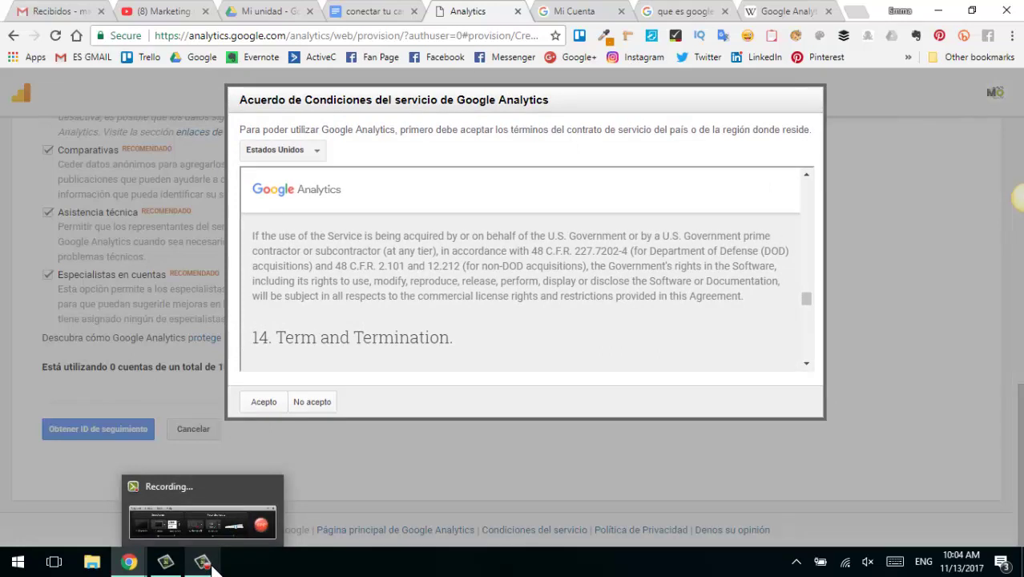
left_click(210, 565)
left_click(207, 565)
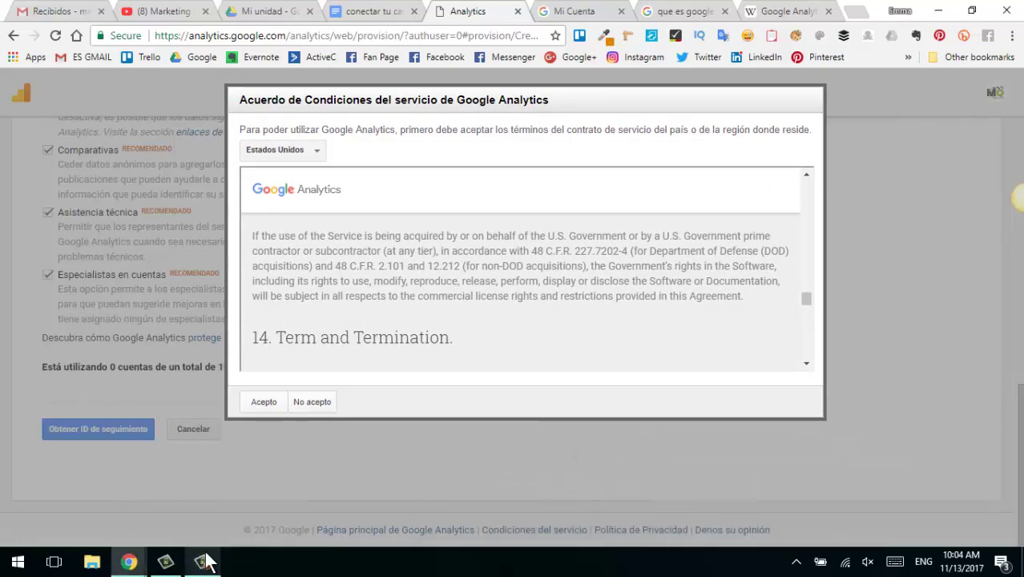
left_click(250, 402)
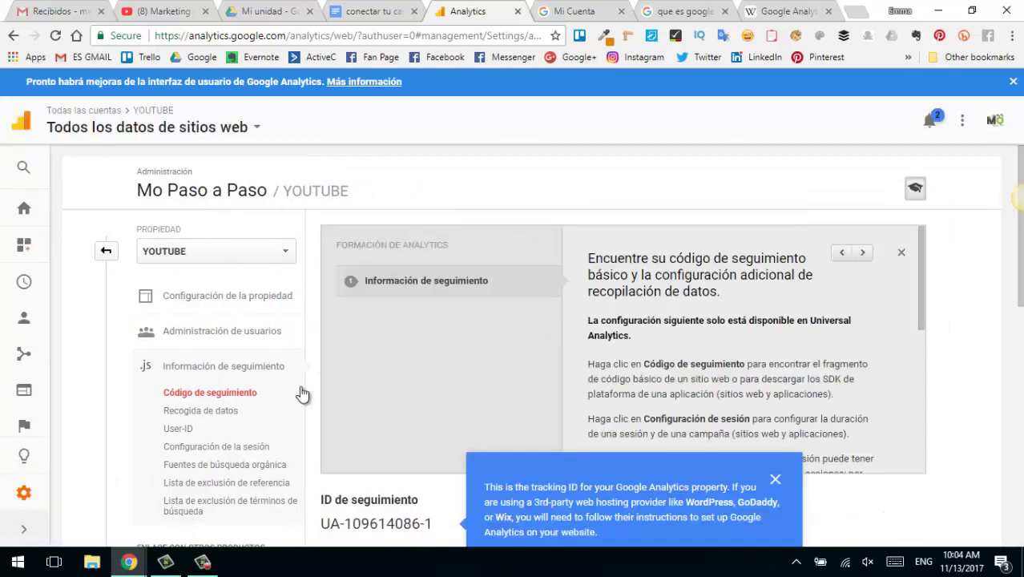
Dismiss the tracking ID tip and copy the YOUTUBE property's tracking ID.
scroll(372, 414, "down", 4)
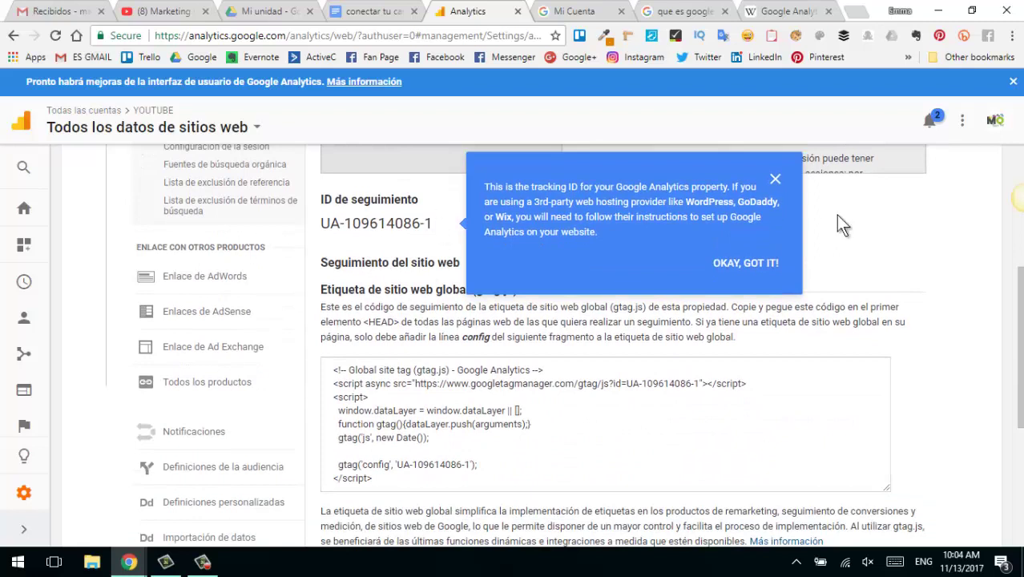
left_click(776, 179)
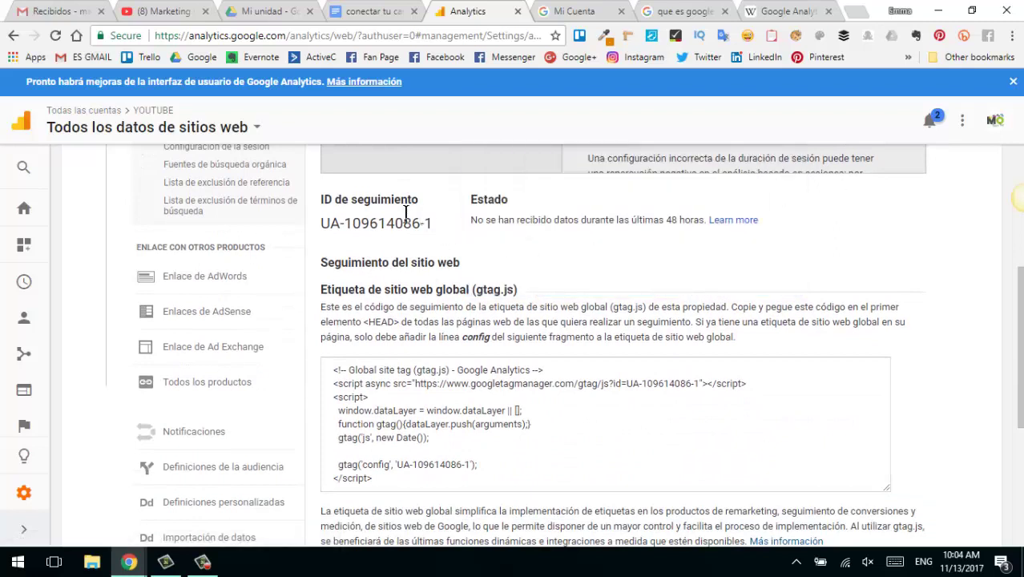
left_click_drag(320, 223, 433, 225)
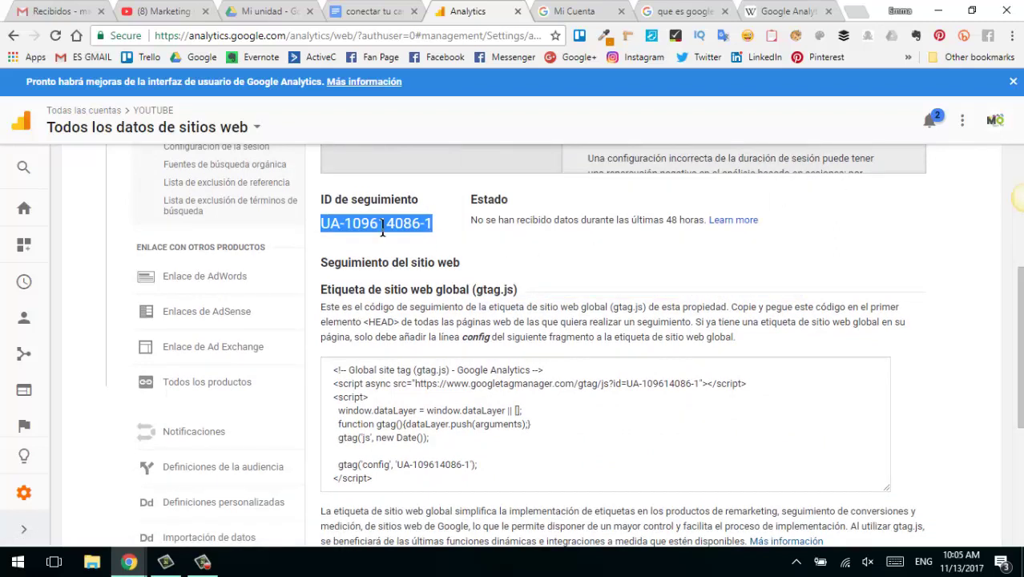
right_click(385, 225)
left_click(439, 230)
Switch to YouTube and open the channel's advanced settings in Creator Studio.
left_click(160, 13)
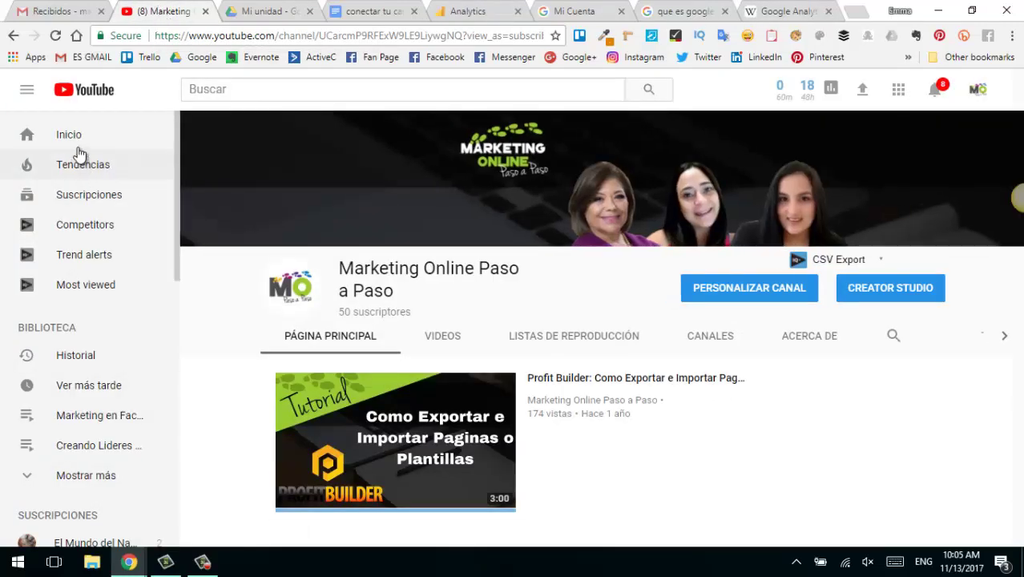
left_click(980, 90)
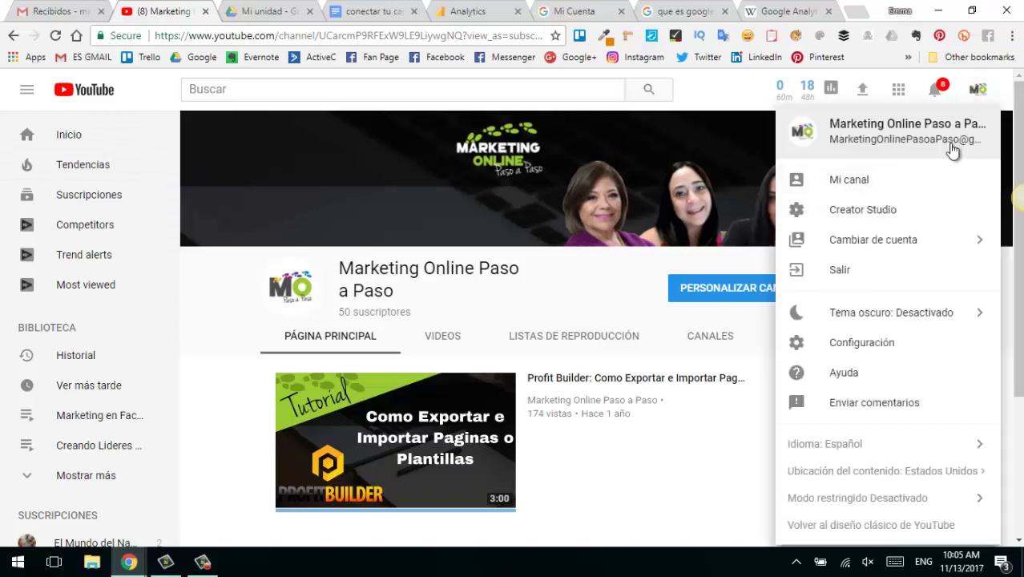
left_click(864, 212)
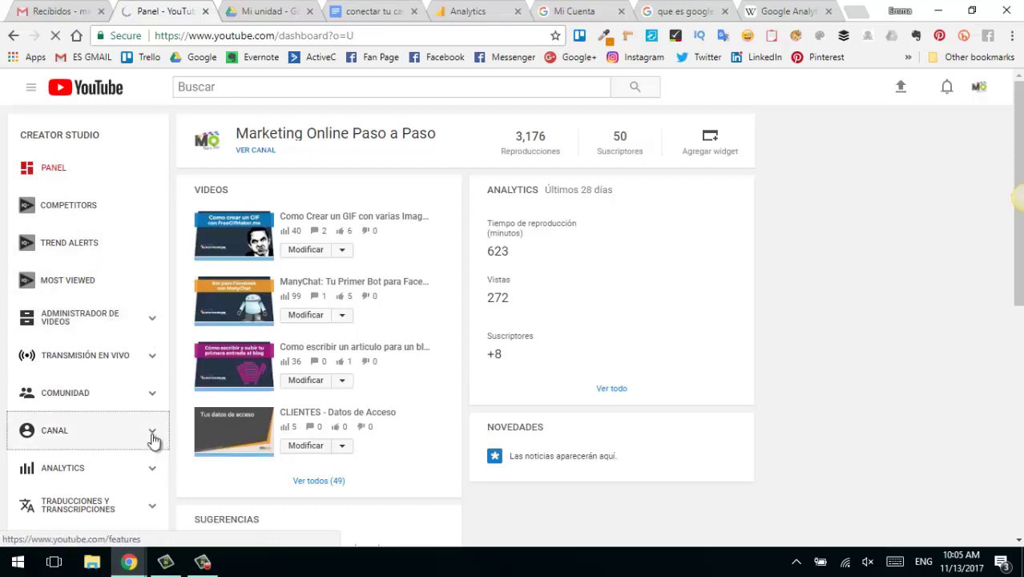
scroll(152, 437, "down", 3)
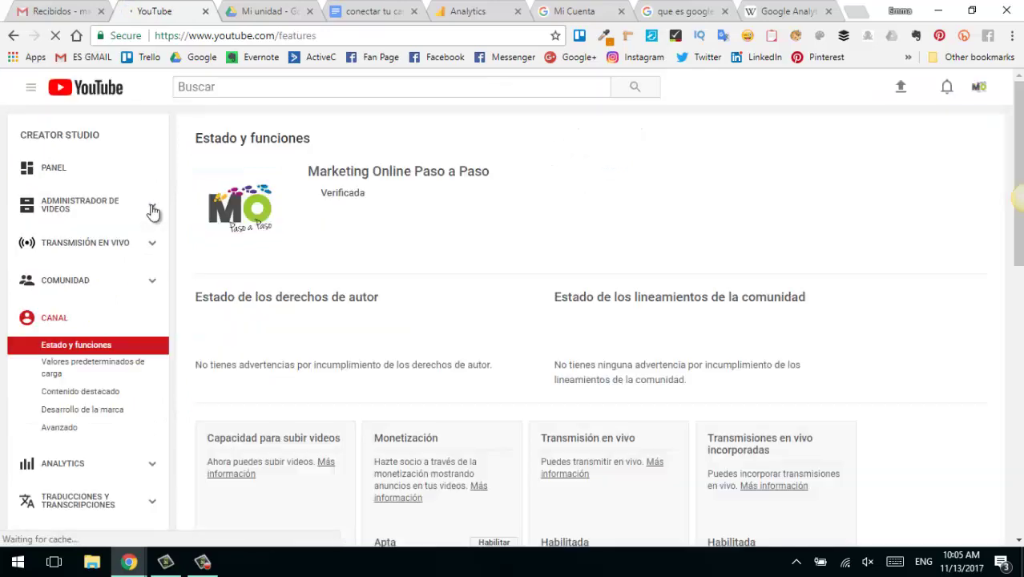
scroll(102, 328, "down", 2)
scroll(103, 329, "up", 2)
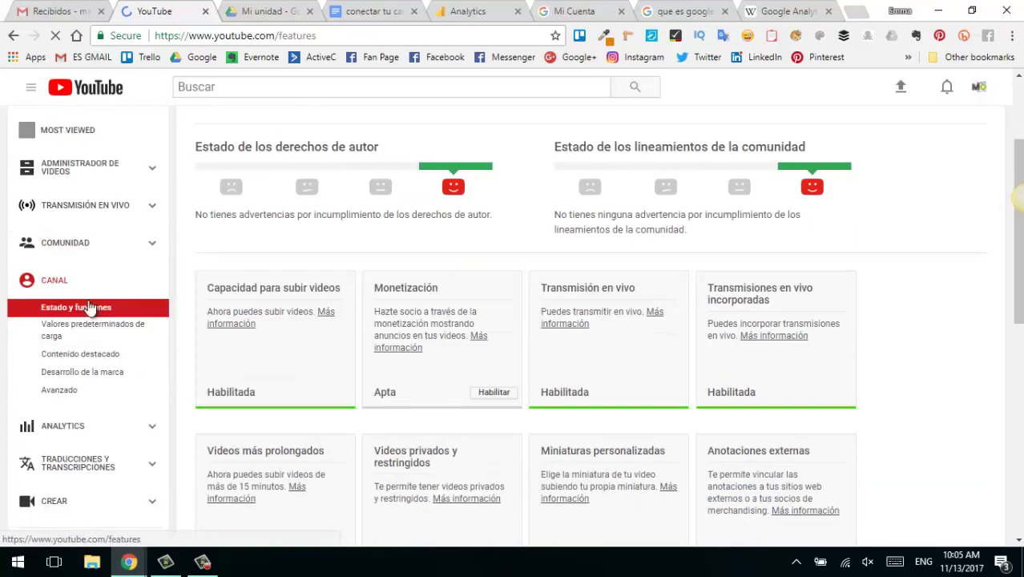
left_click(64, 391)
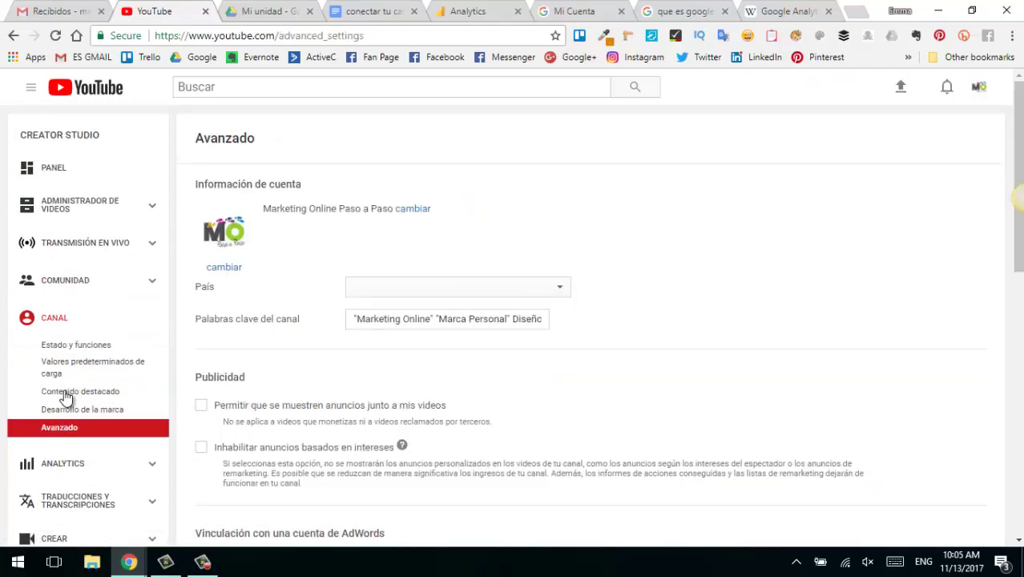
Paste the copied tracking ID as the channel's Google Analytics property tracking ID, save the settings, and check the saved entry.
scroll(323, 384, "down", 5)
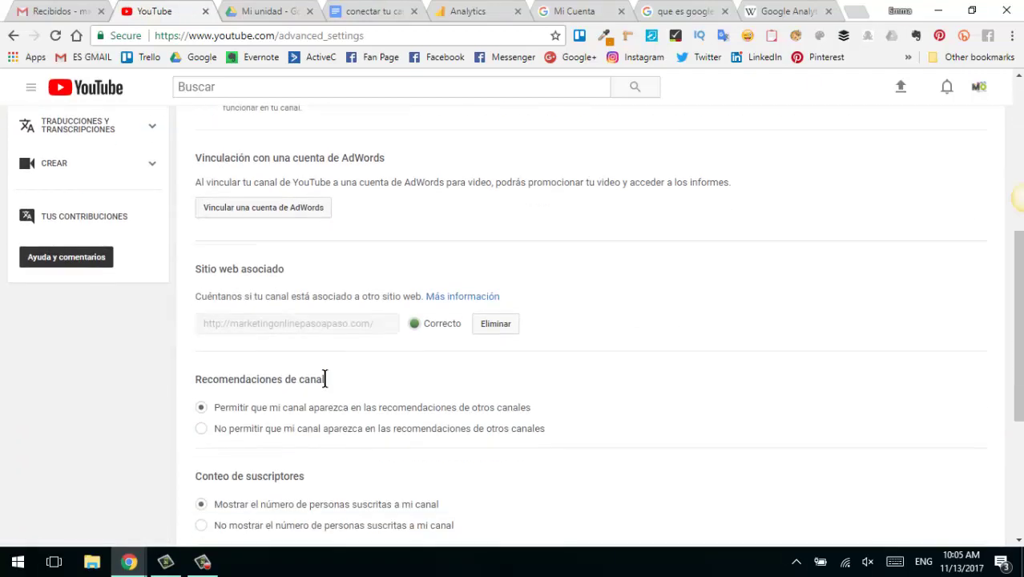
scroll(336, 393, "down", 4)
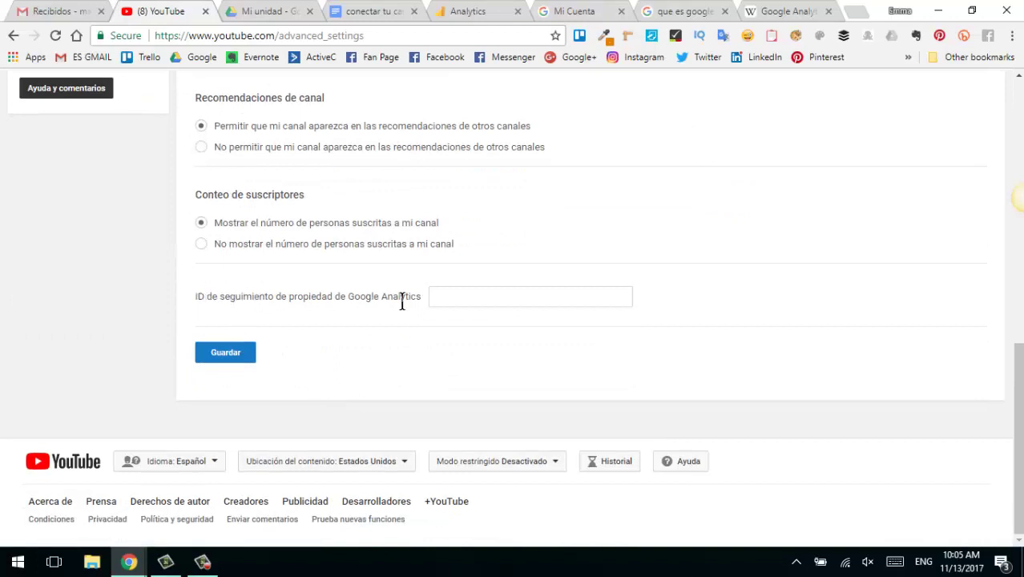
left_click(471, 296)
right_click(471, 295)
left_click(545, 383)
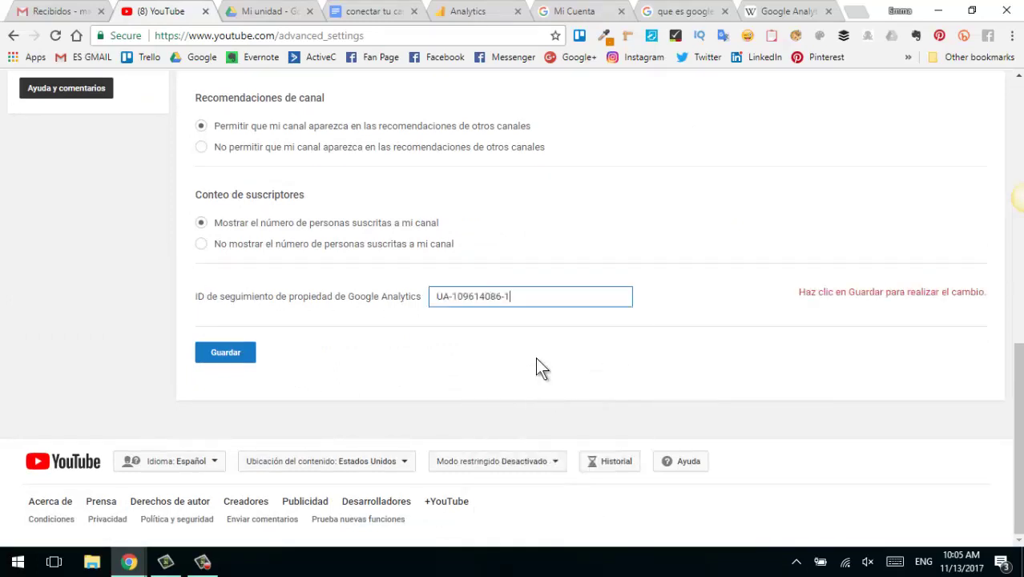
left_click(226, 353)
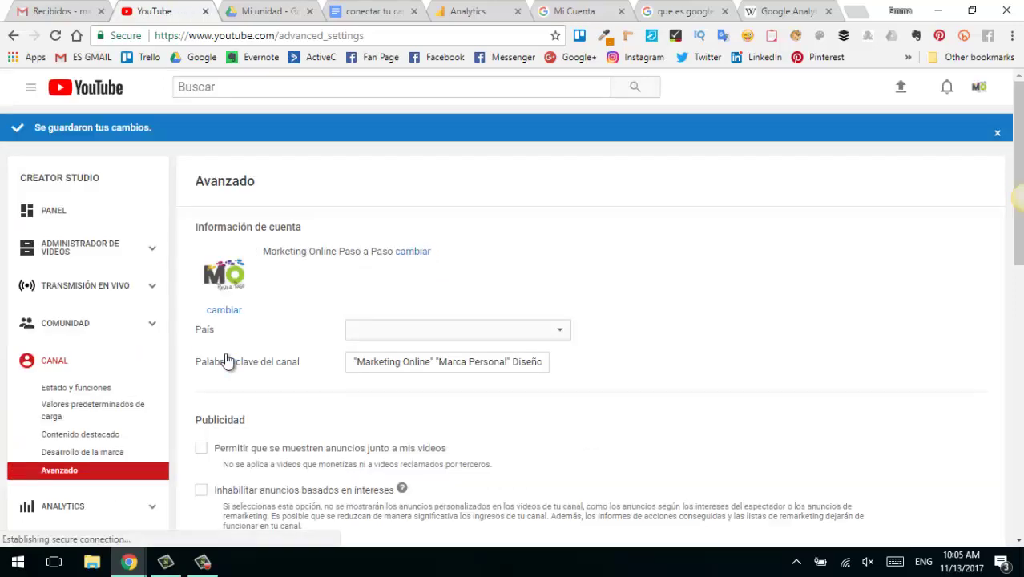
scroll(357, 424, "down", 15)
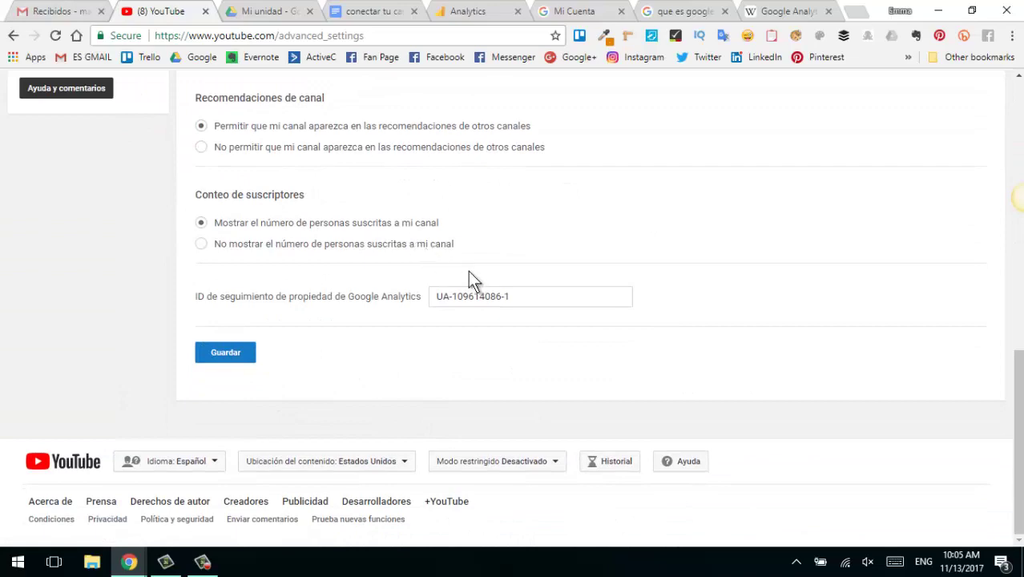
scroll(522, 308, "up", 6)
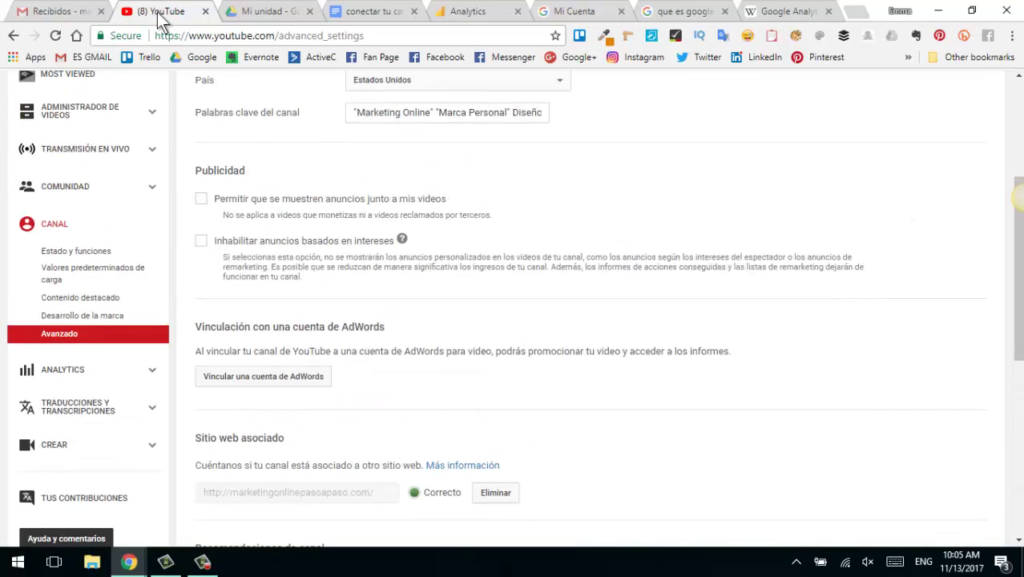
Return to Google Analytics and look over the YOUTUBE property's tracking information and home page overview.
left_click(461, 13)
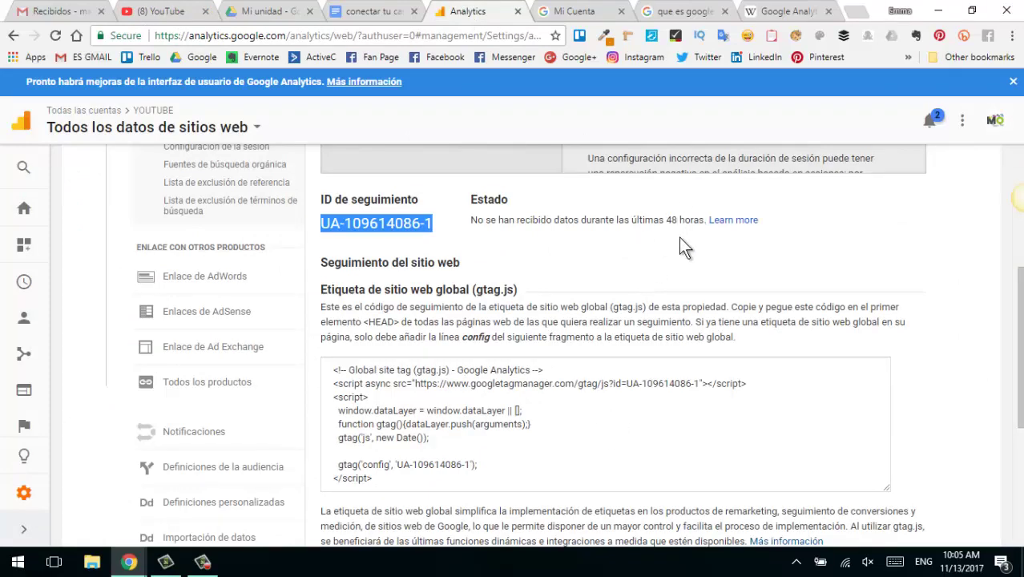
scroll(612, 253, "down", 1)
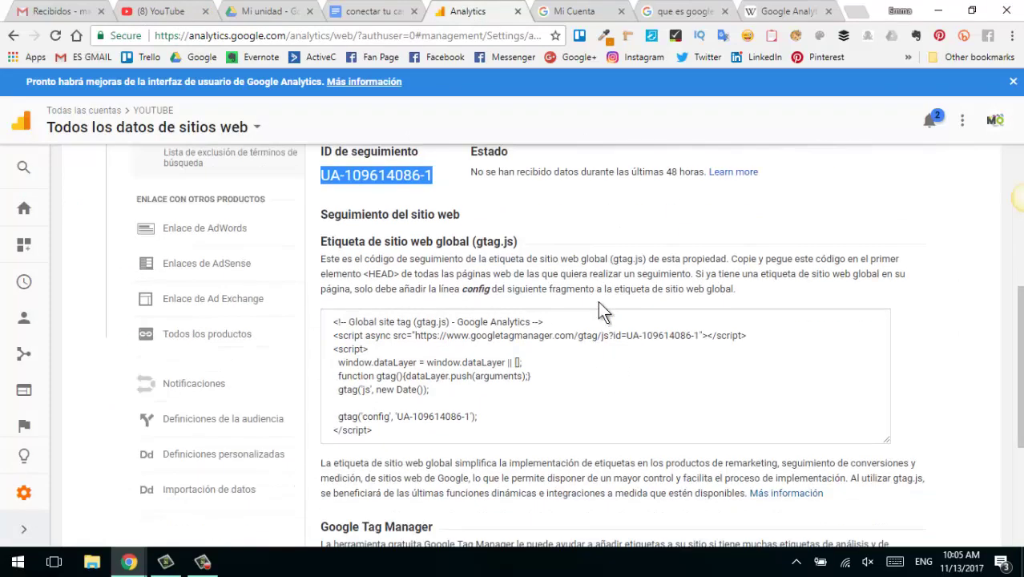
scroll(602, 305, "up", 3)
scroll(550, 390, "up", 1)
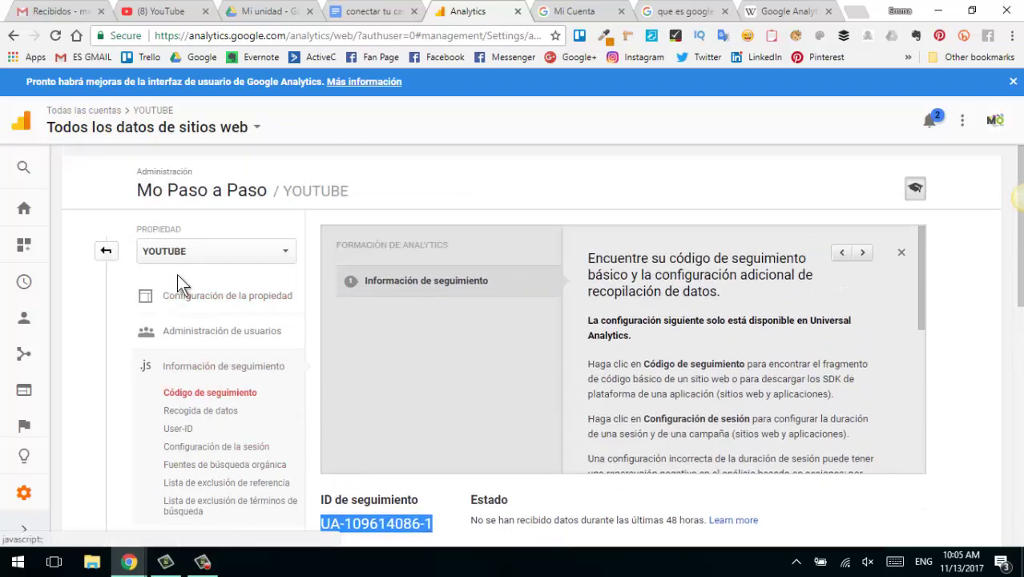
left_click(21, 211)
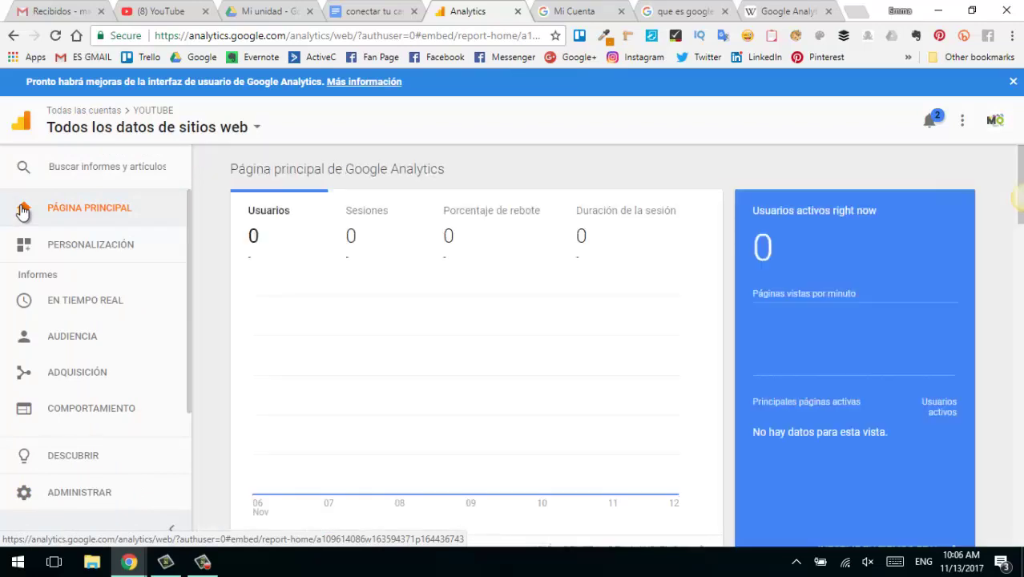
scroll(433, 377, "down", 2)
scroll(441, 411, "up", 2)
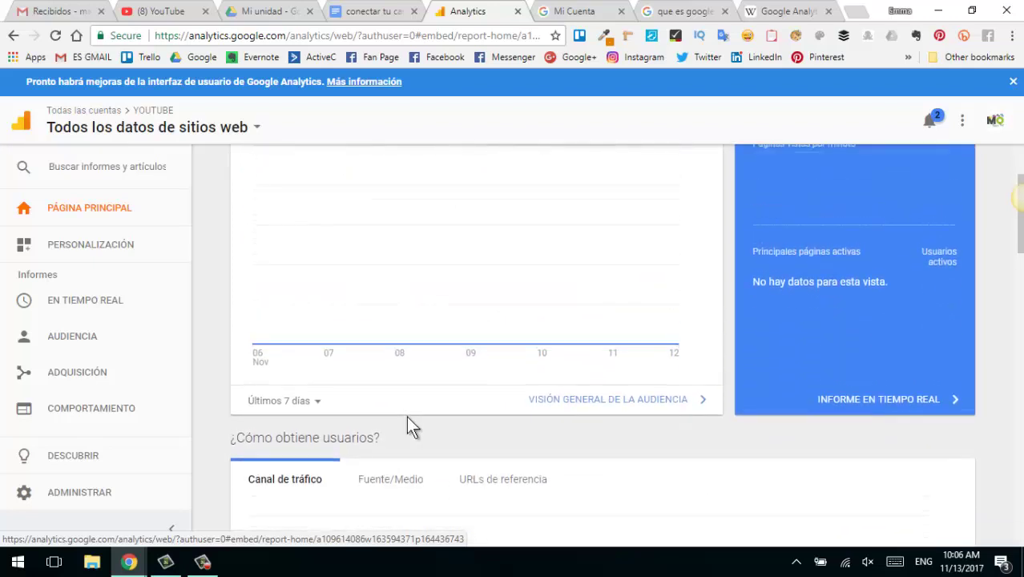